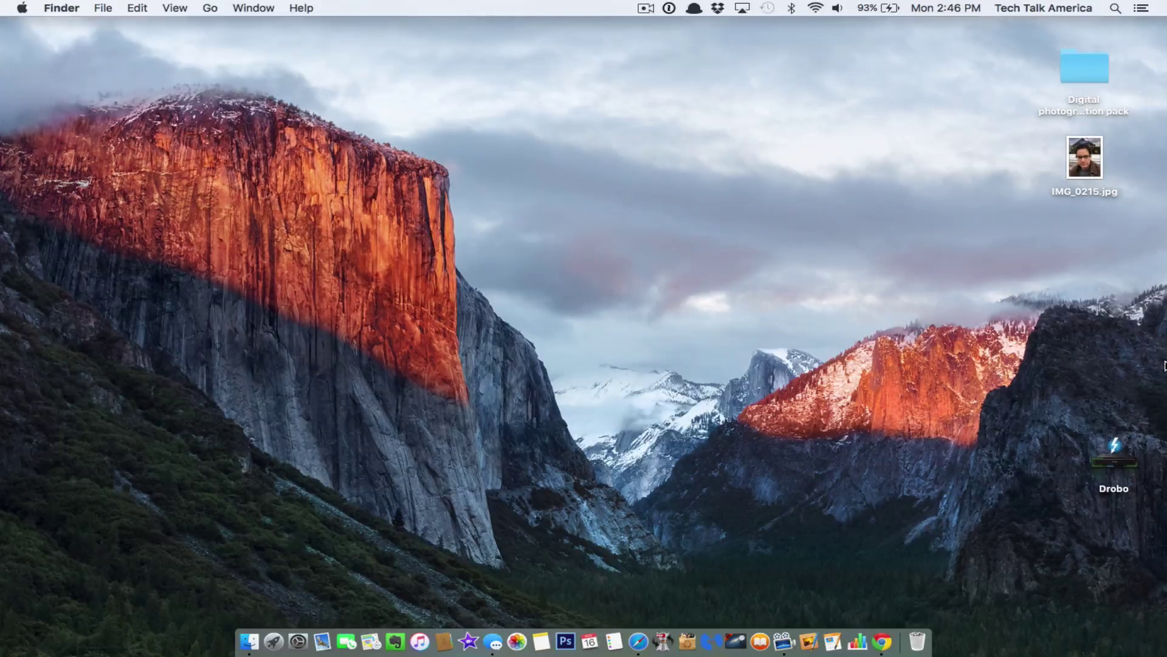
Preview the selfie photo IMG_0215.jpg with Quick Look, then close the preview.
left_click(1087, 165)
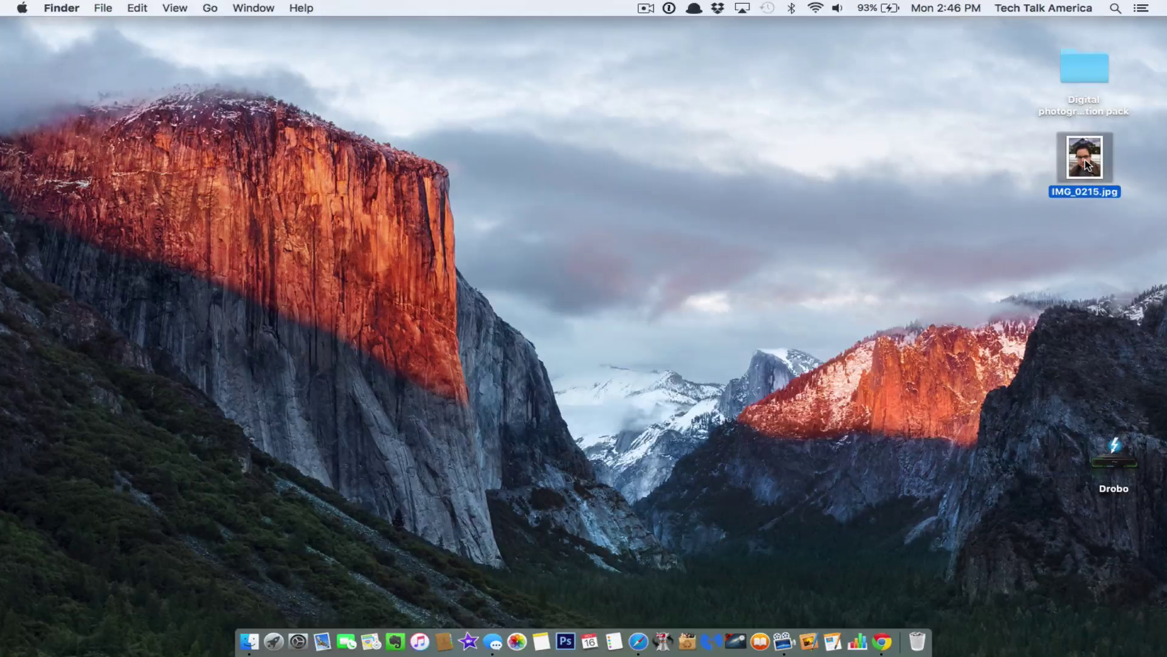
key("space")
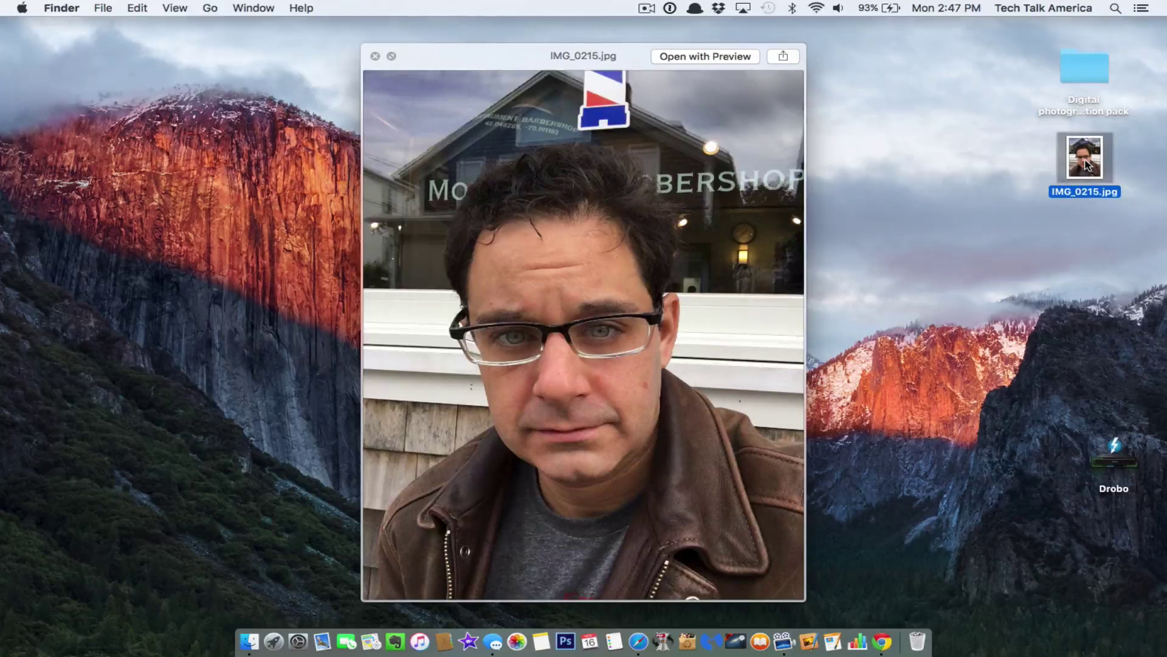
key("space")
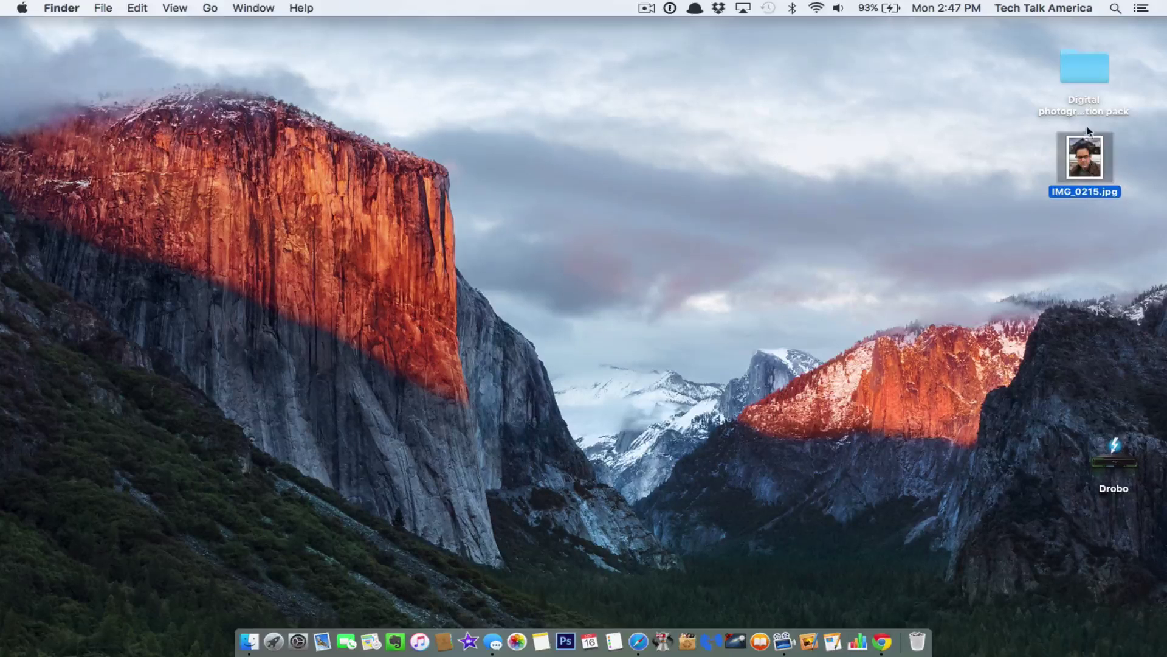
Open the Digital photographer action pack folder to reveal its DPP .atn file, previews and readme.
left_click(1075, 36)
double_click(1079, 60)
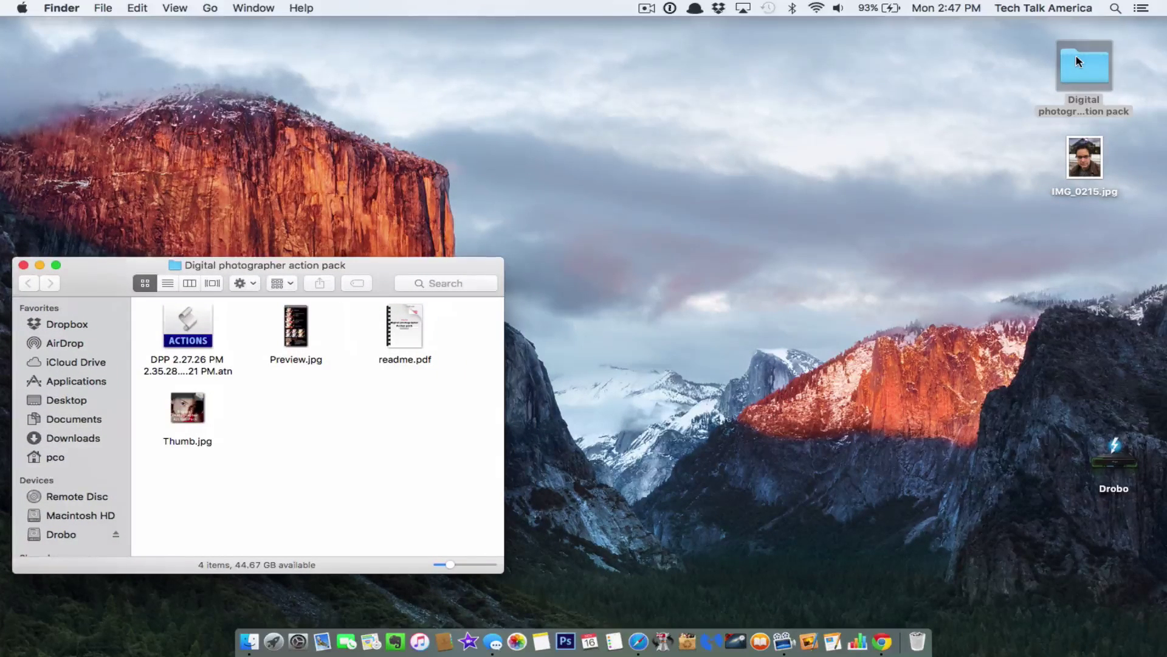
left_click(193, 331)
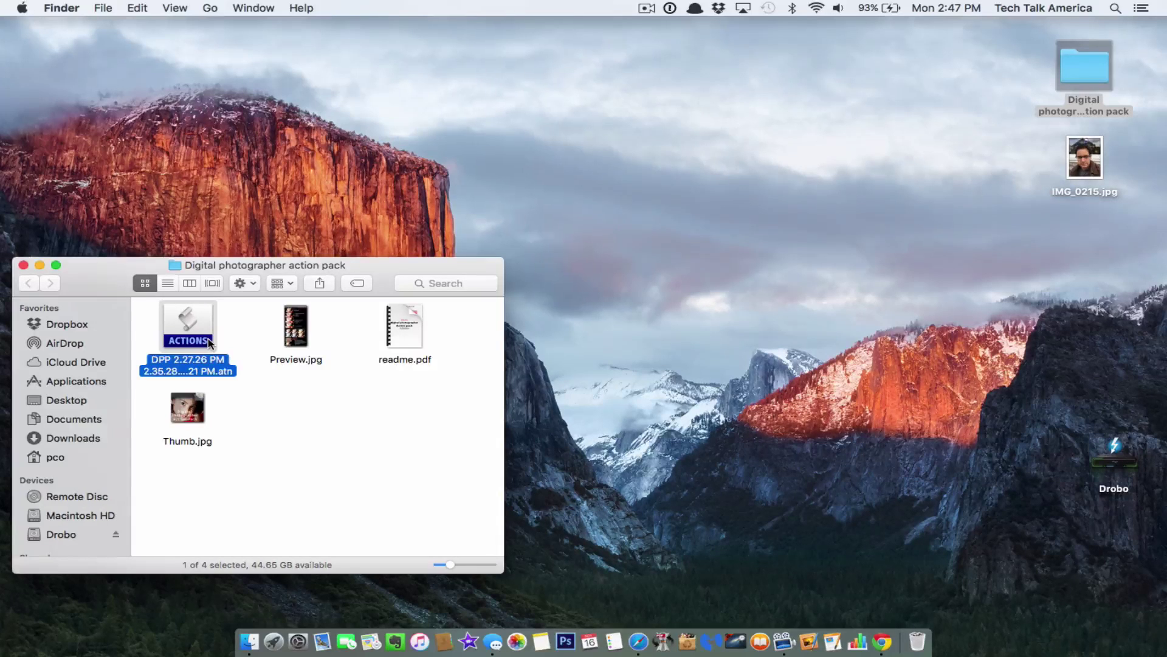
left_click(183, 163)
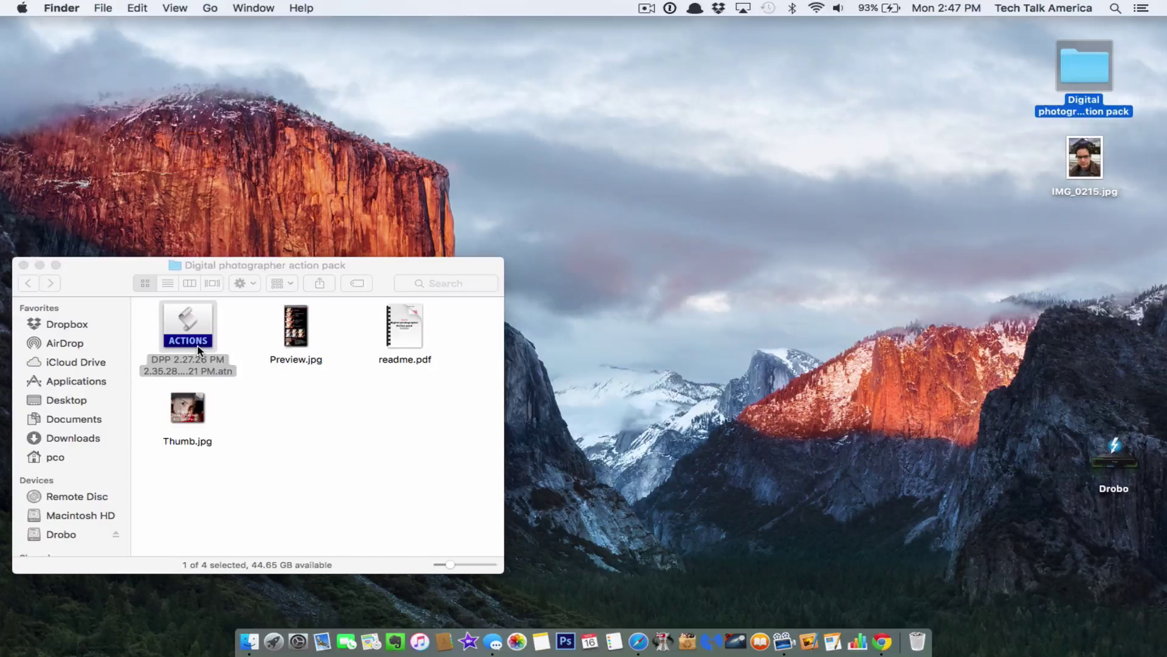
In a new Finder window, browse to Applications › Adobe Photoshop CS6 › Presets › Actions.
left_click(103, 8)
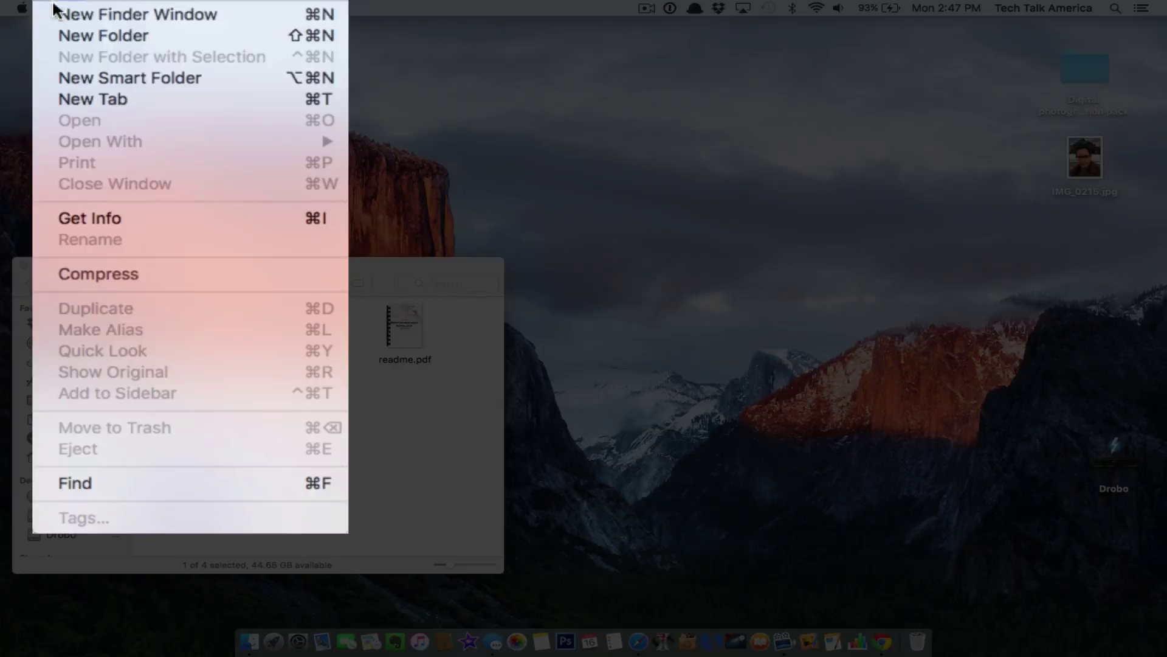
left_click(55, 13)
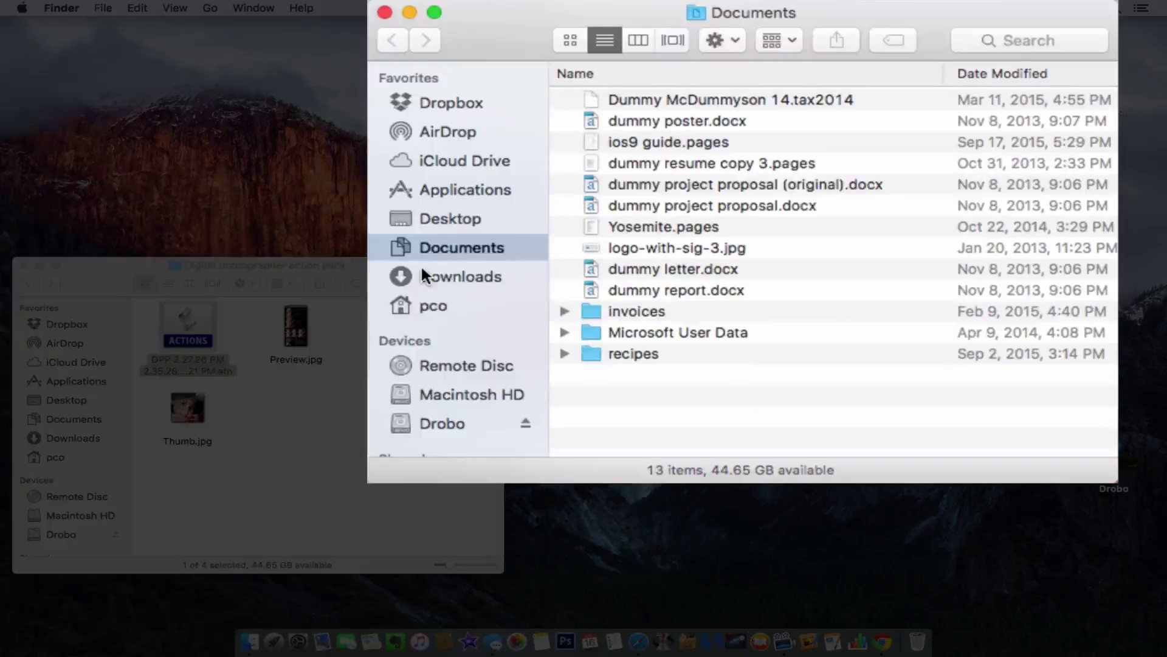
left_click(473, 186)
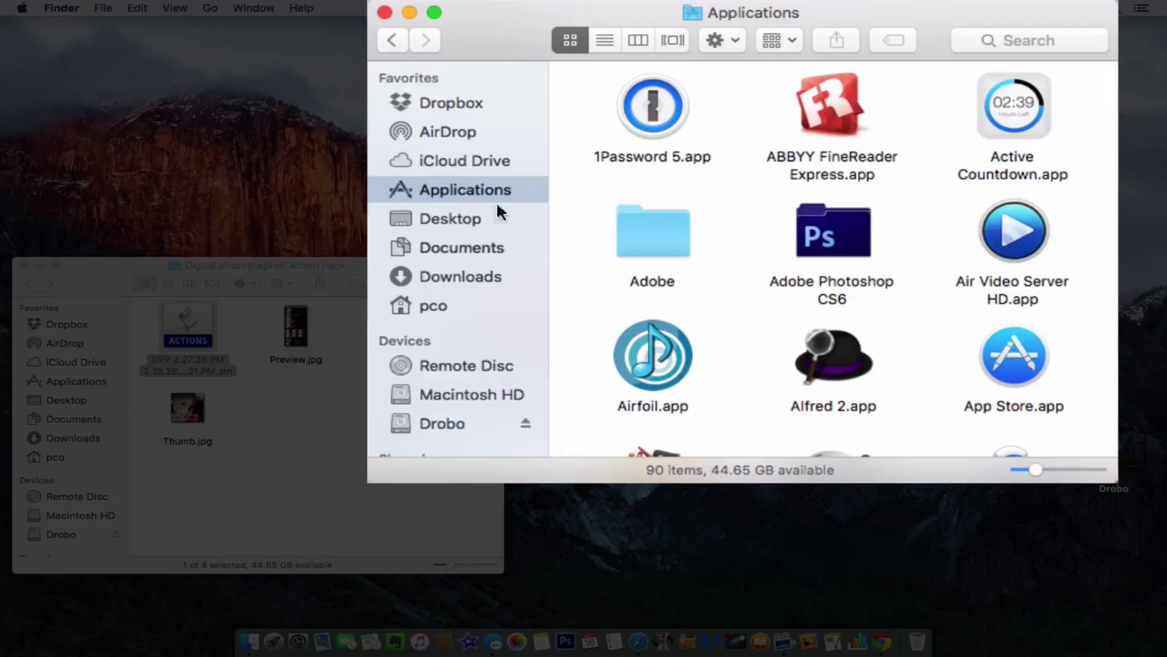
left_click(818, 234)
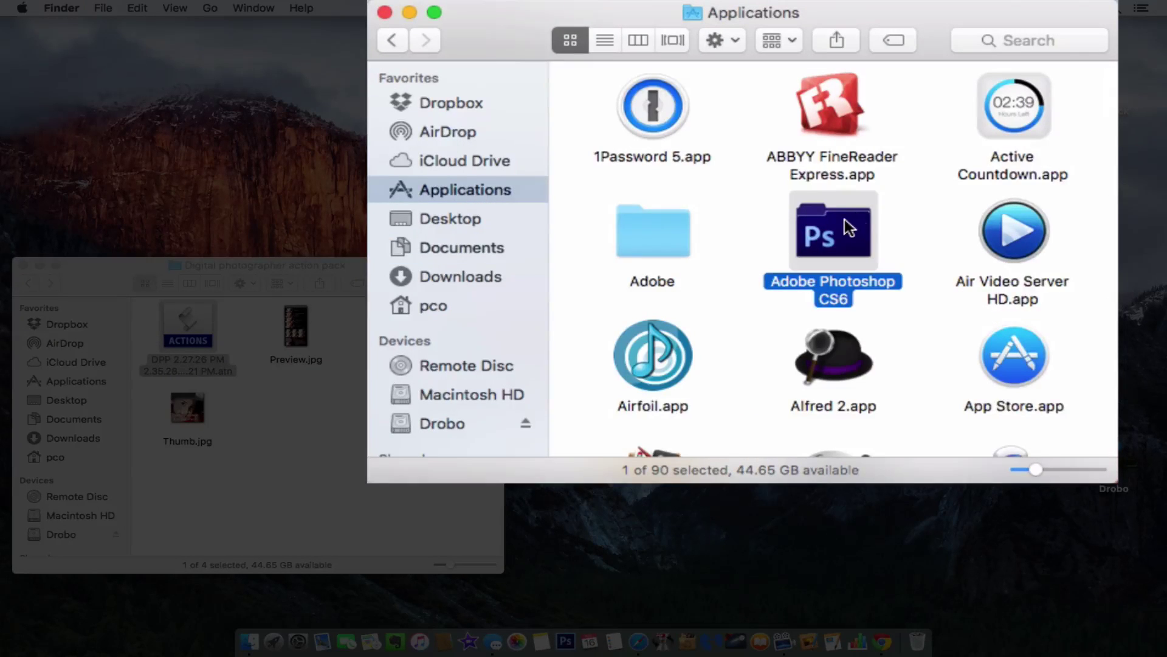
double_click(841, 234)
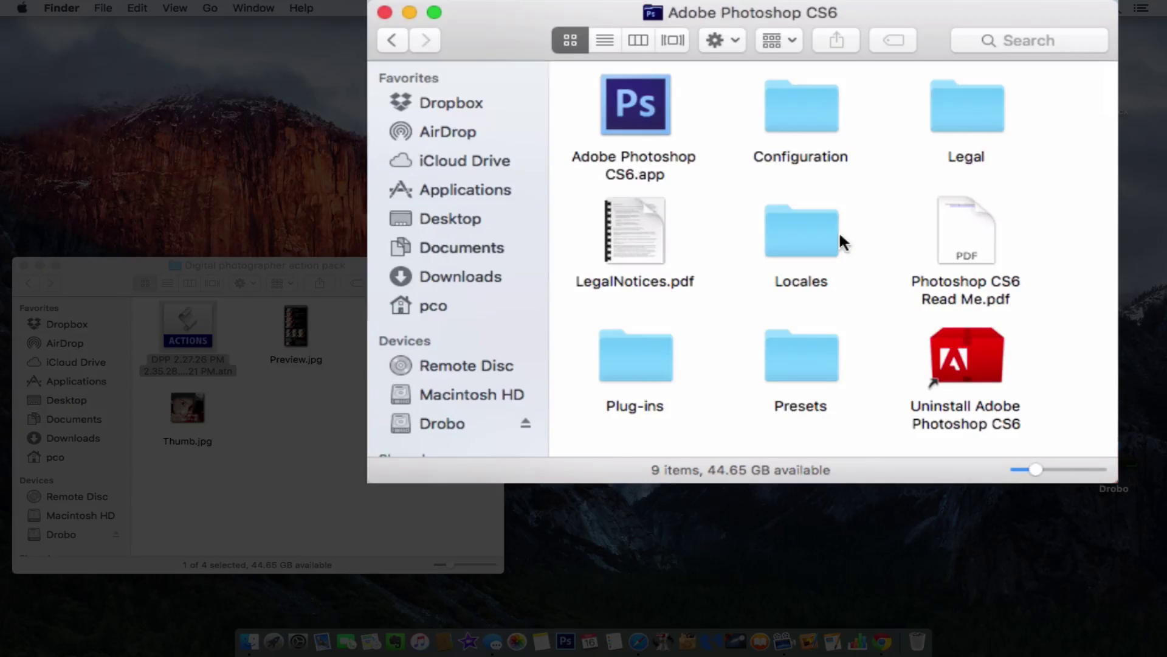
left_click(808, 349)
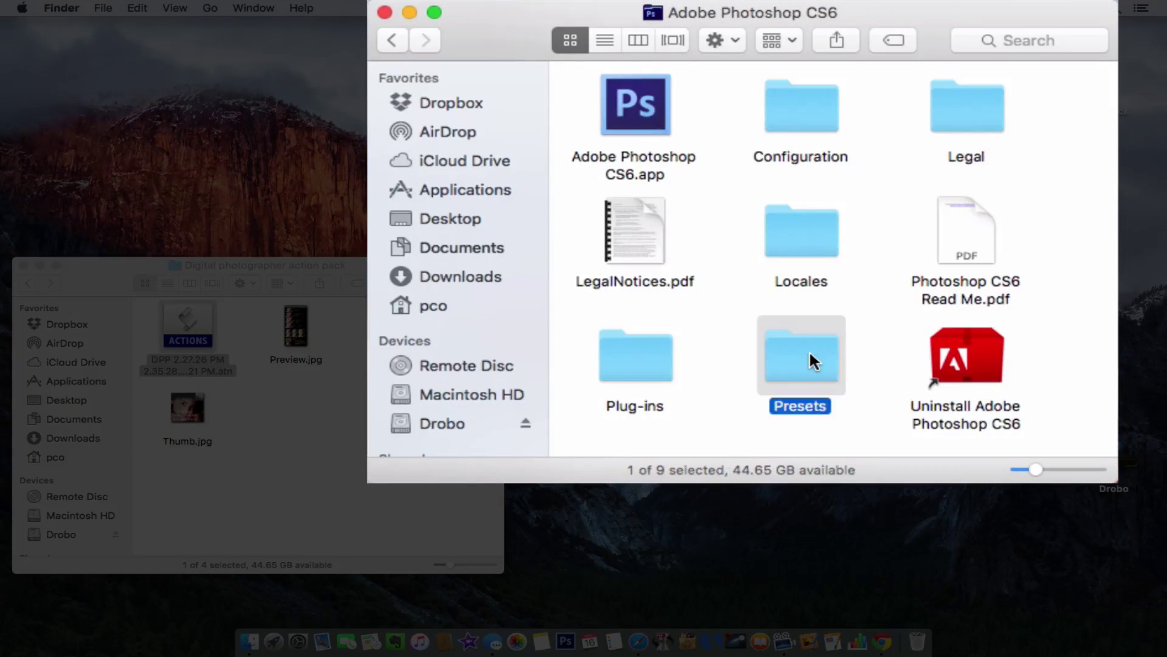
double_click(809, 349)
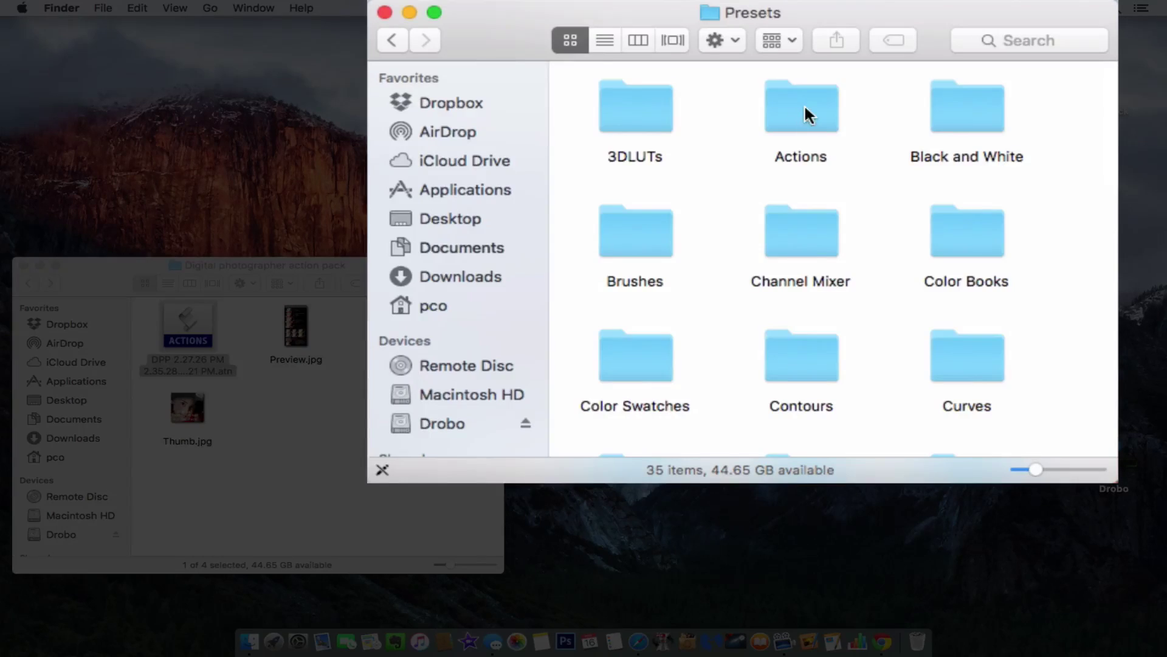
left_click(808, 109)
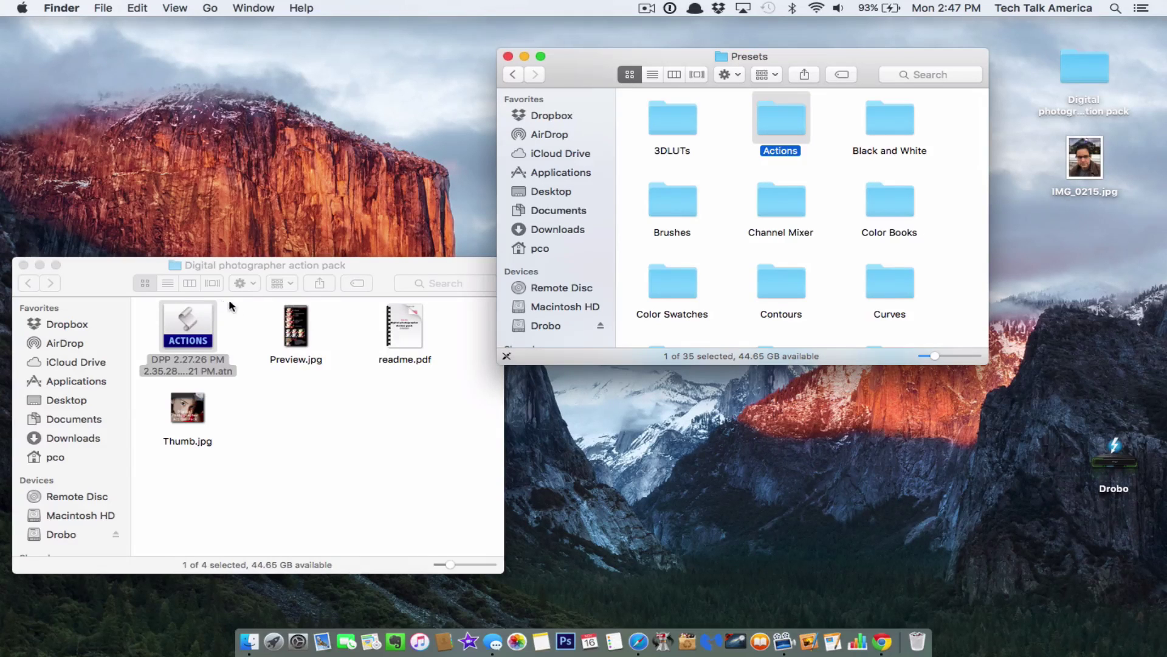
Move the DPP .atn file into the Actions folder, authenticating, and close the action pack window.
left_click_drag(184, 326, 786, 115)
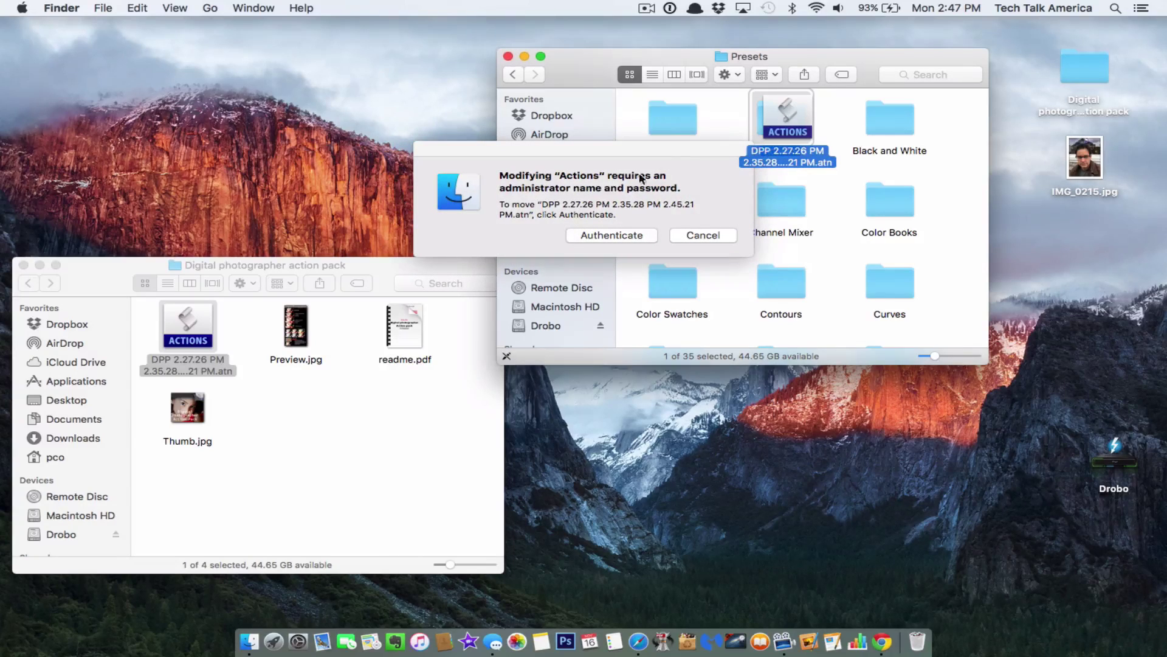
left_click(616, 235)
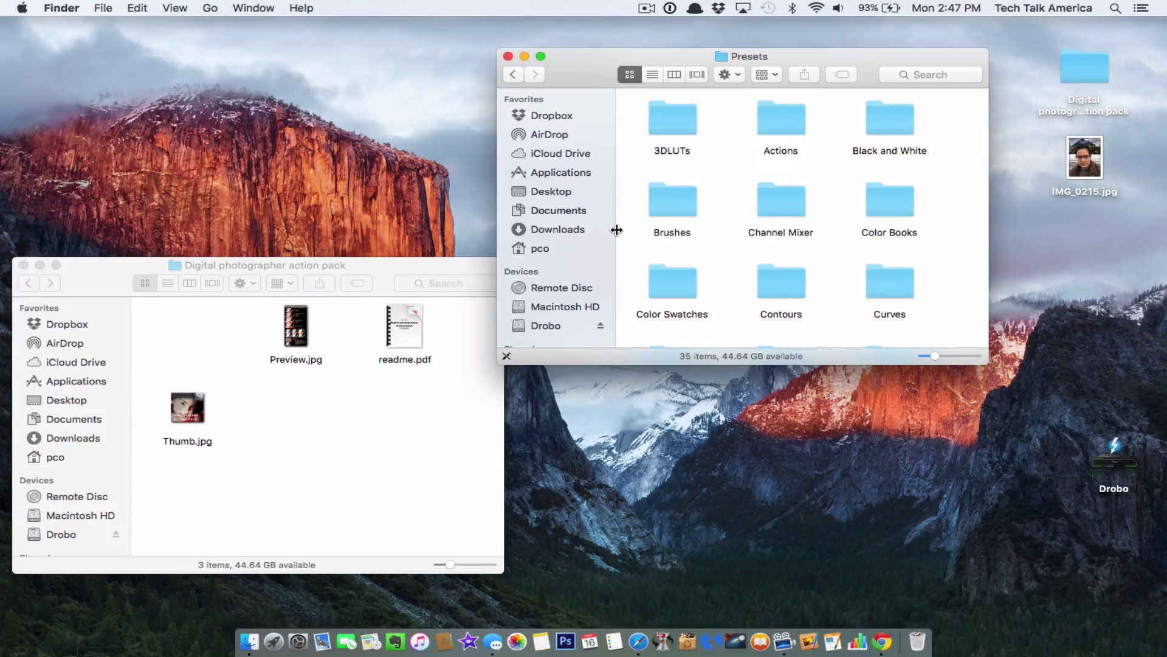
left_click(338, 459)
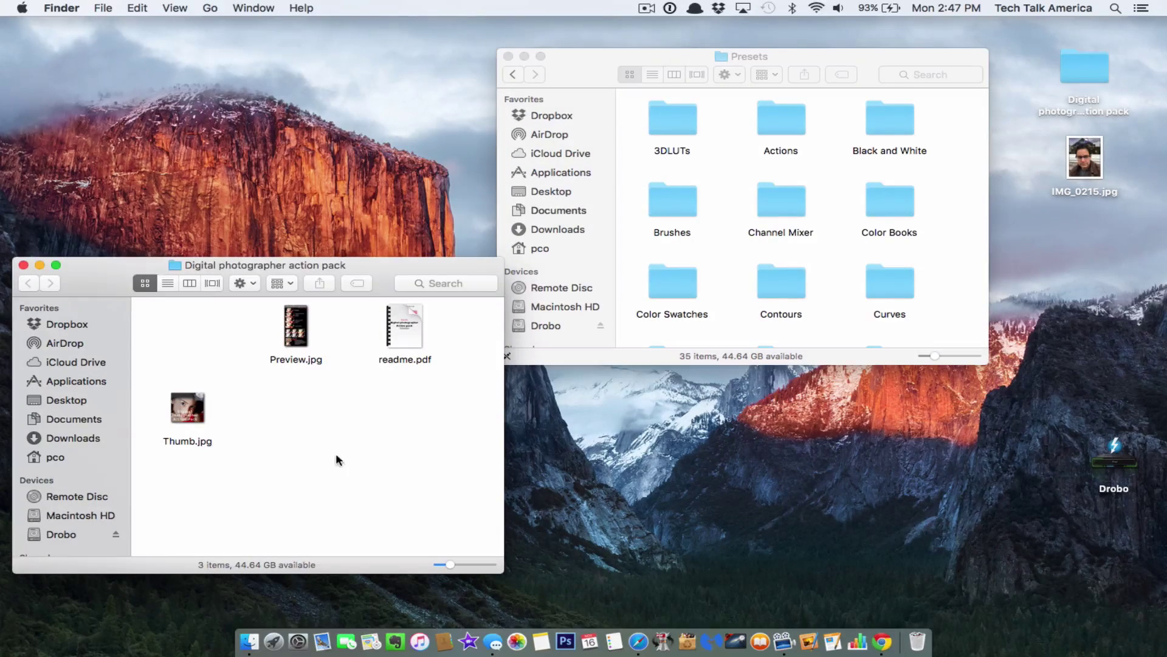
left_click(23, 264)
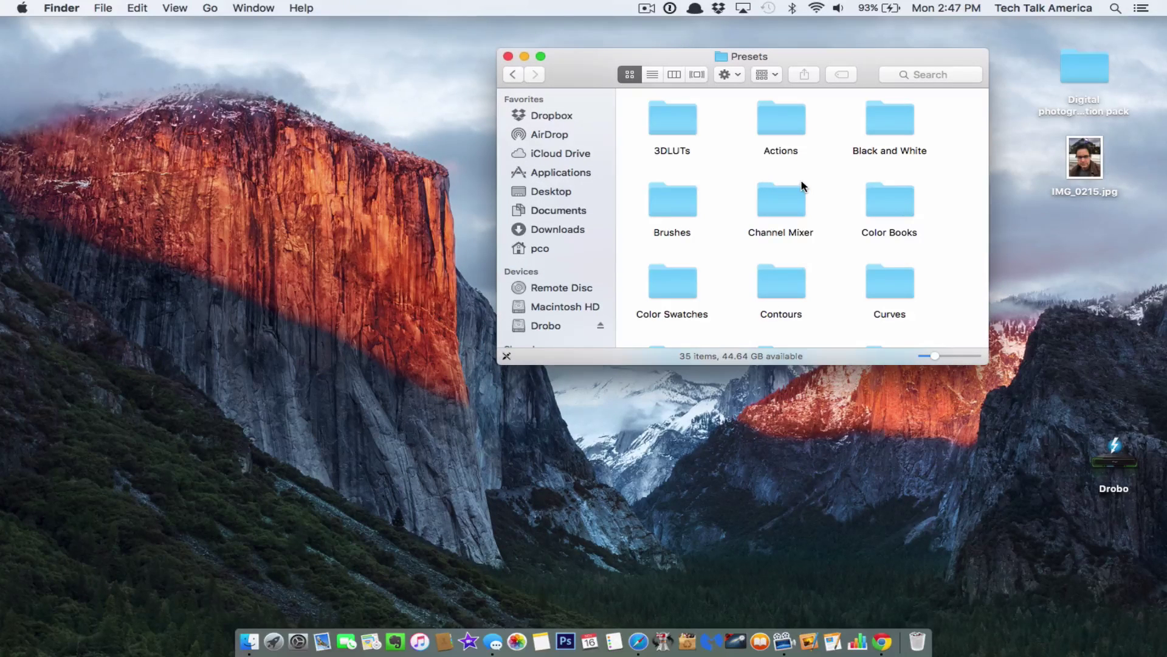
Close the Presets window, open IMG_0215.jpg in Photoshop, and keep Window › Actions enabled.
left_click(508, 57)
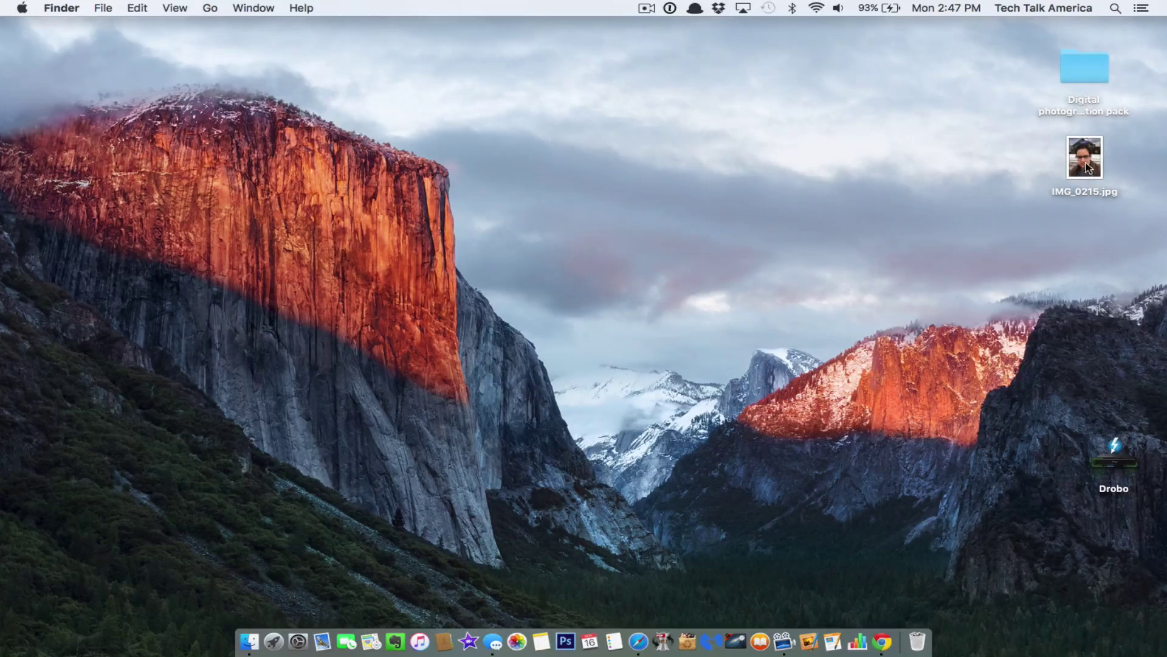
left_click_drag(1084, 159, 563, 637)
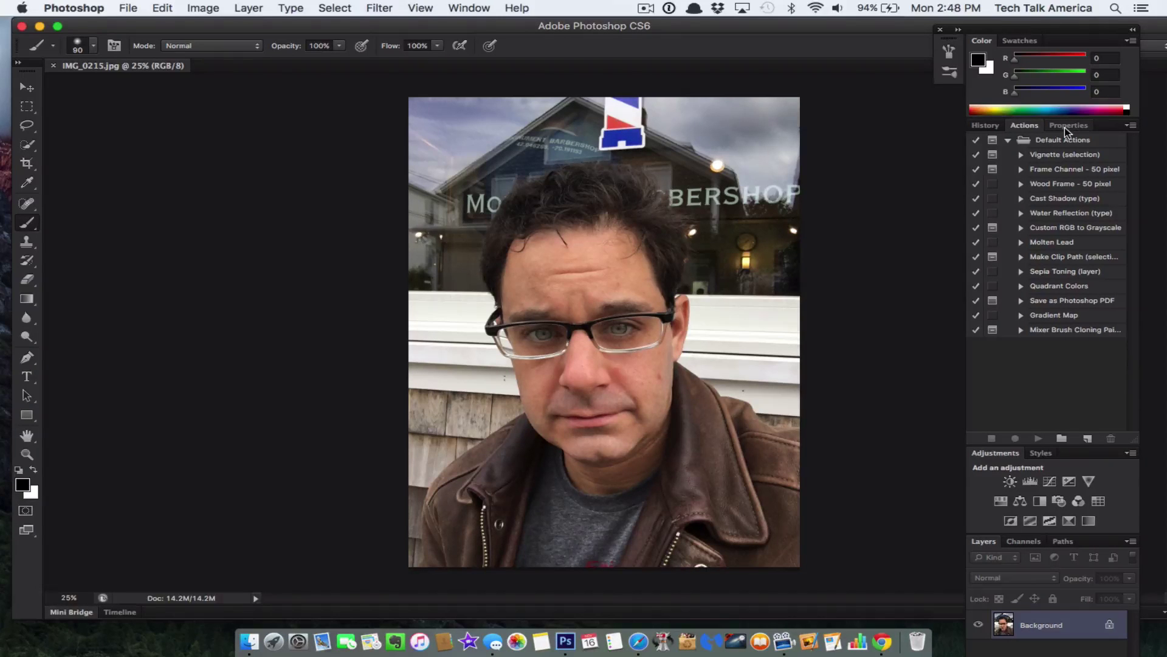
left_click(477, 9)
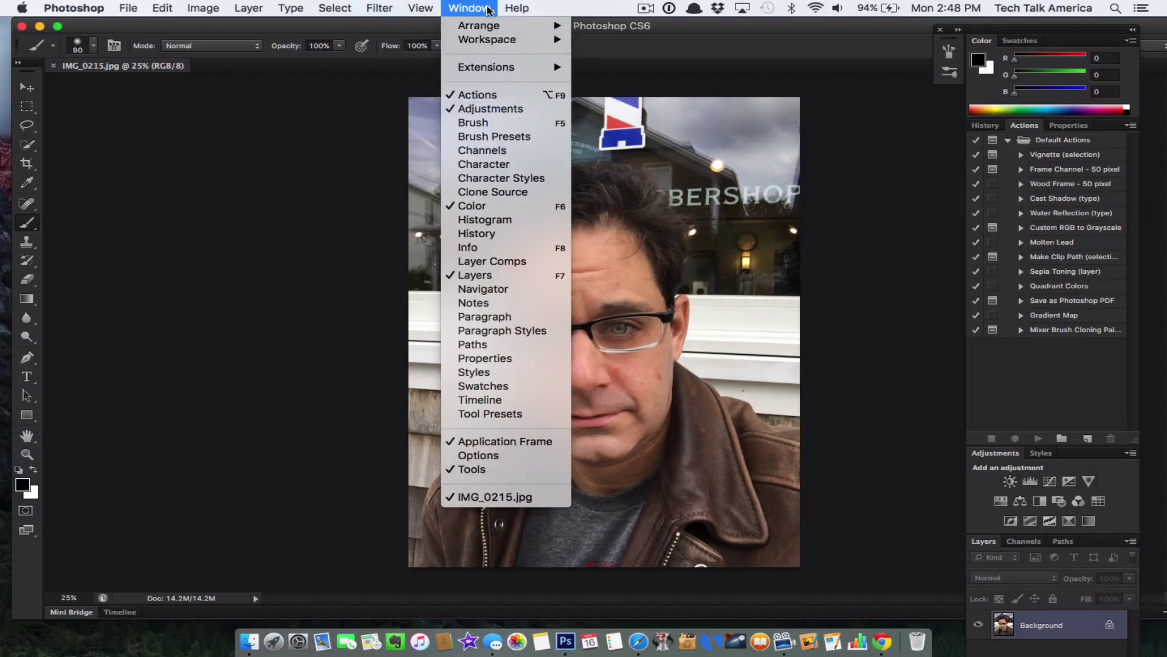
left_click(486, 9)
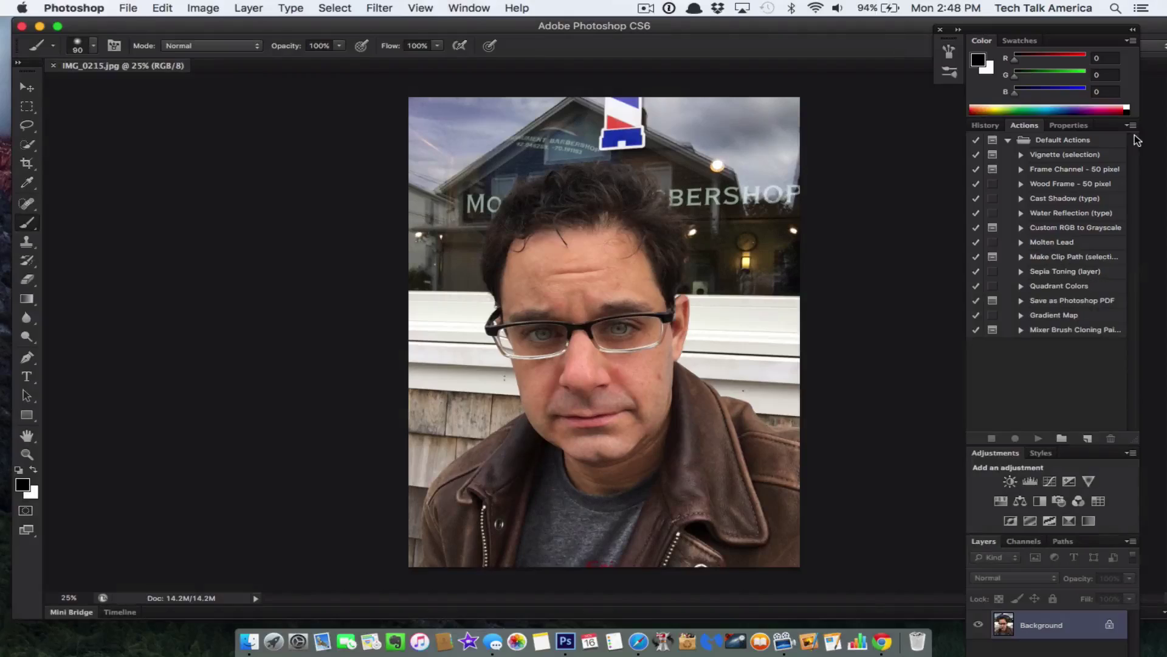
Load the DPP .atn file through the Actions panel menu's Load Actions dialog.
left_click(1135, 132)
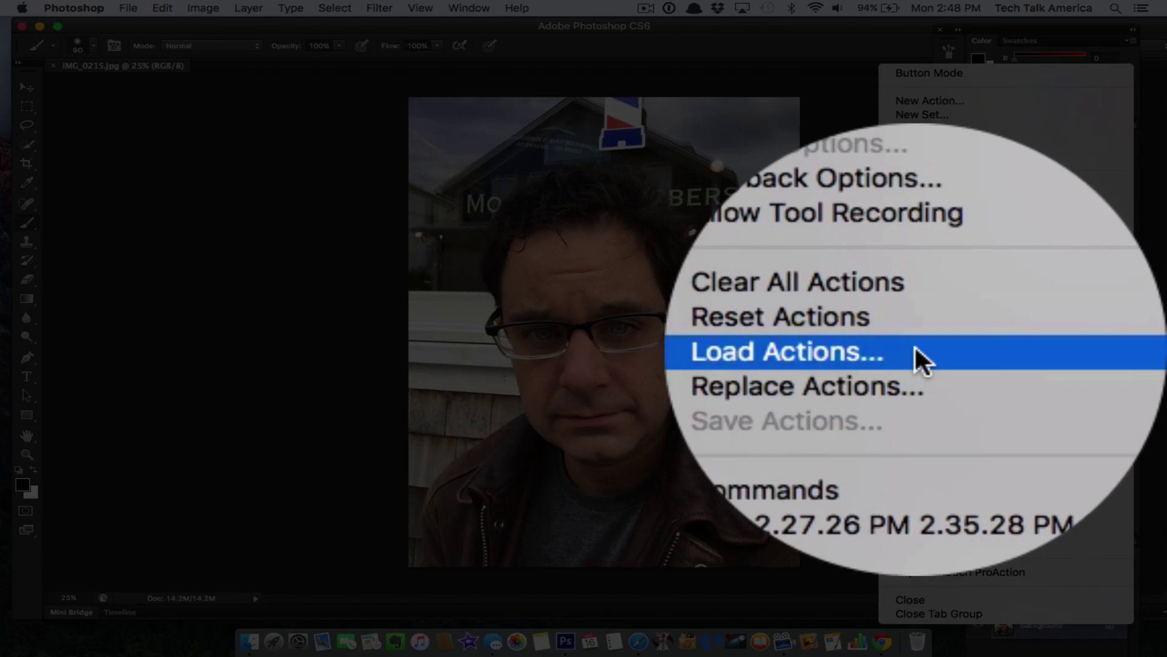
left_click(961, 350)
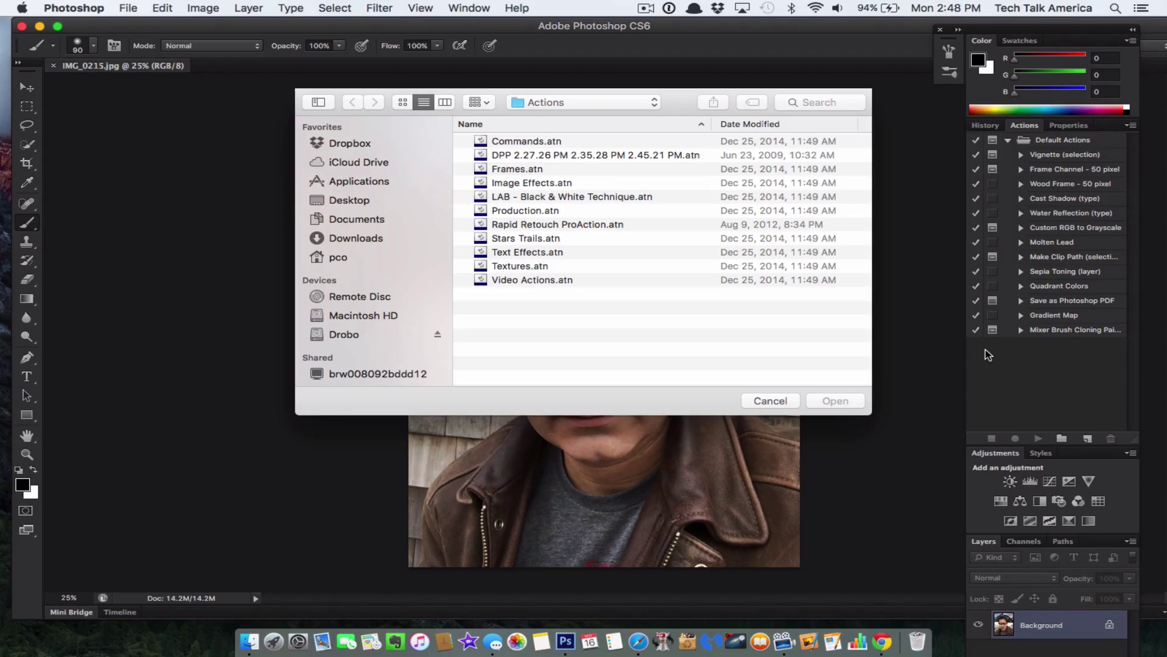
left_click(593, 156)
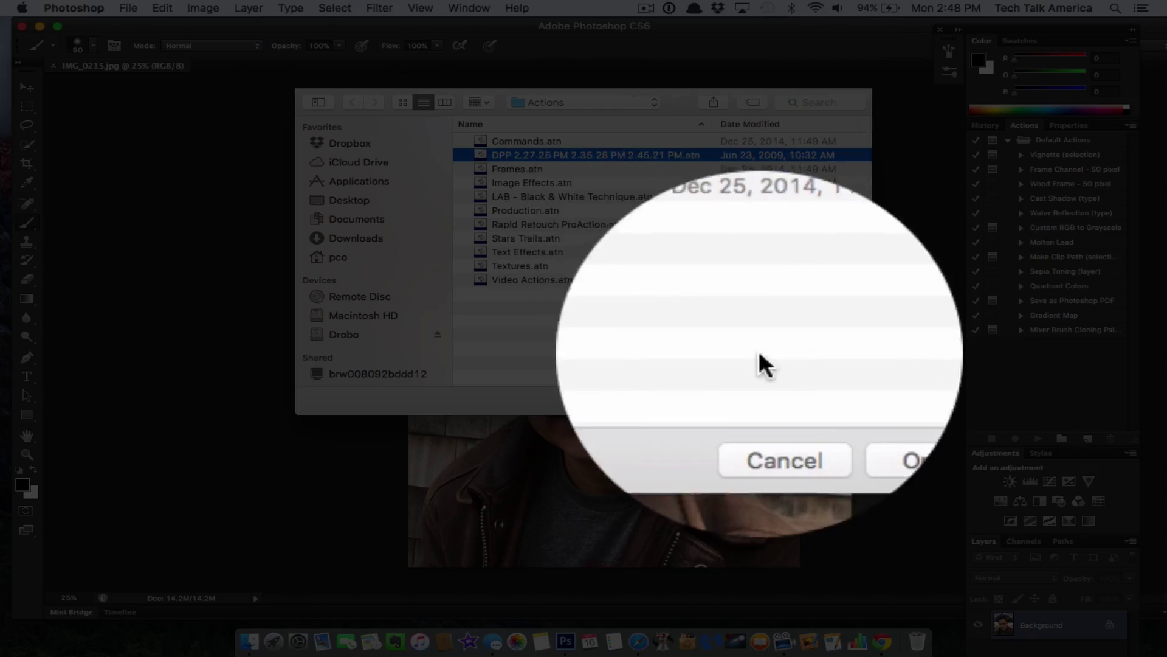
left_click(824, 399)
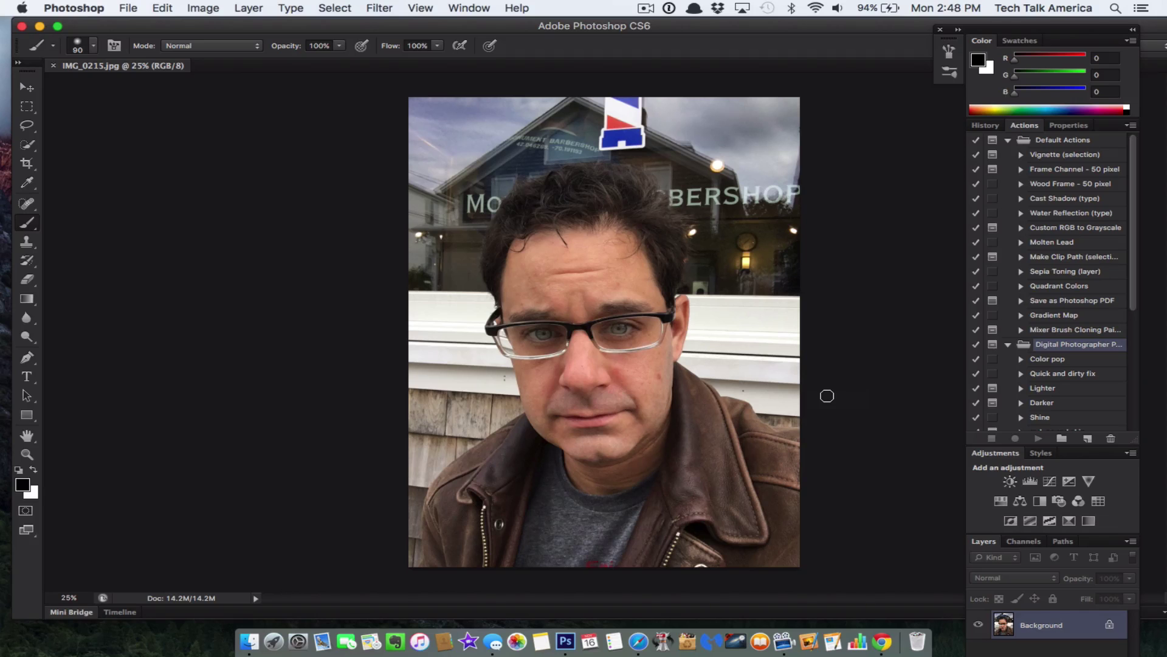
Expand the Digital Photographer action set, scroll its list, and select the eye pop action.
left_click(1008, 344)
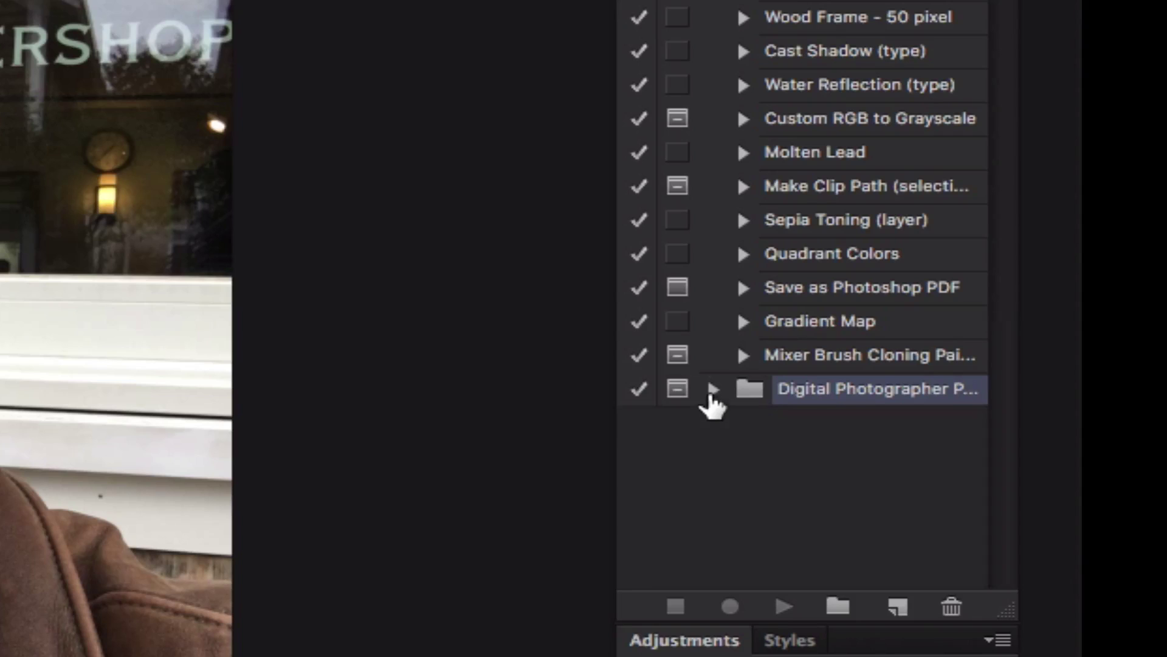
left_click(713, 391)
scroll(794, 435, "down", 5)
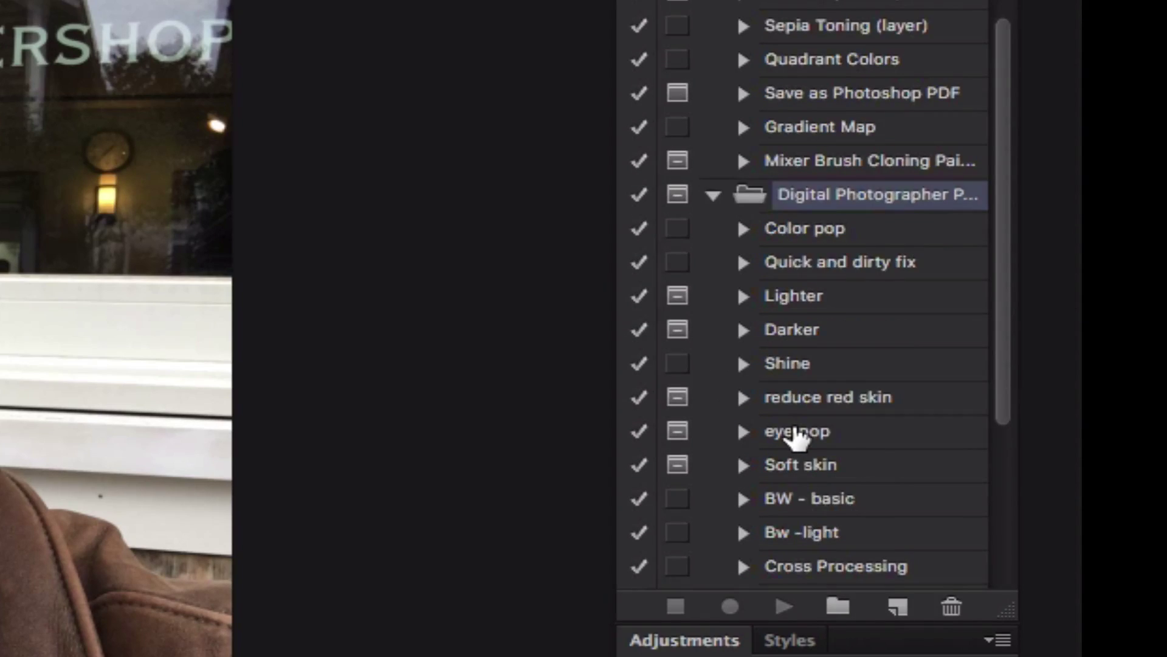
scroll(796, 435, "down", 3)
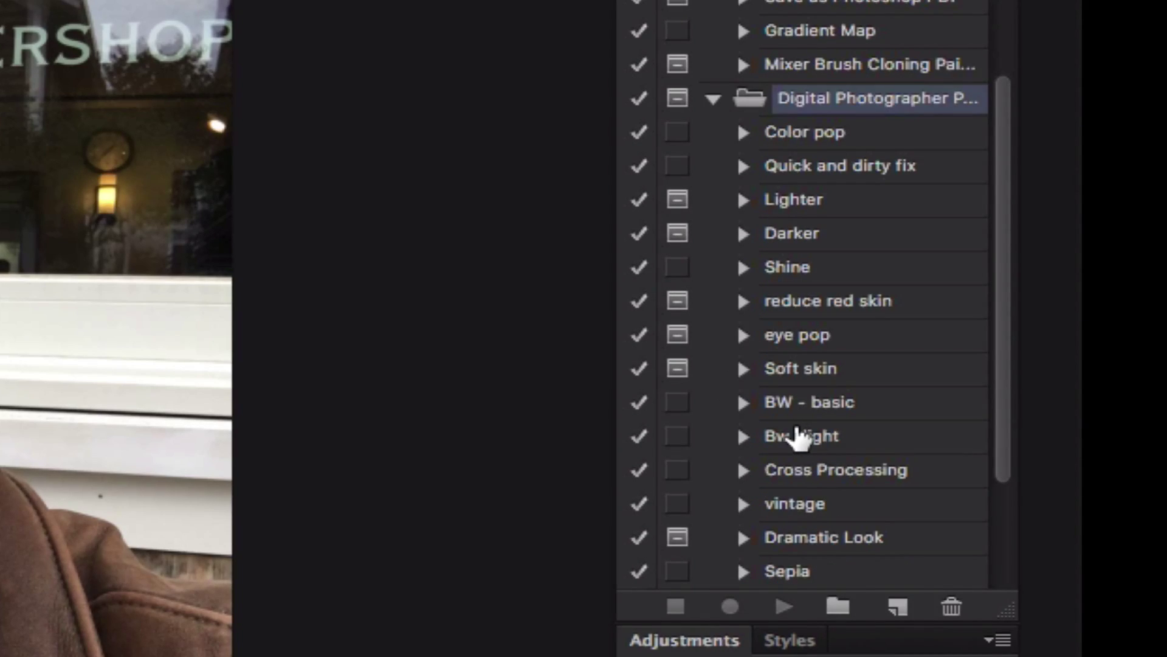
scroll(798, 436, "down", 5)
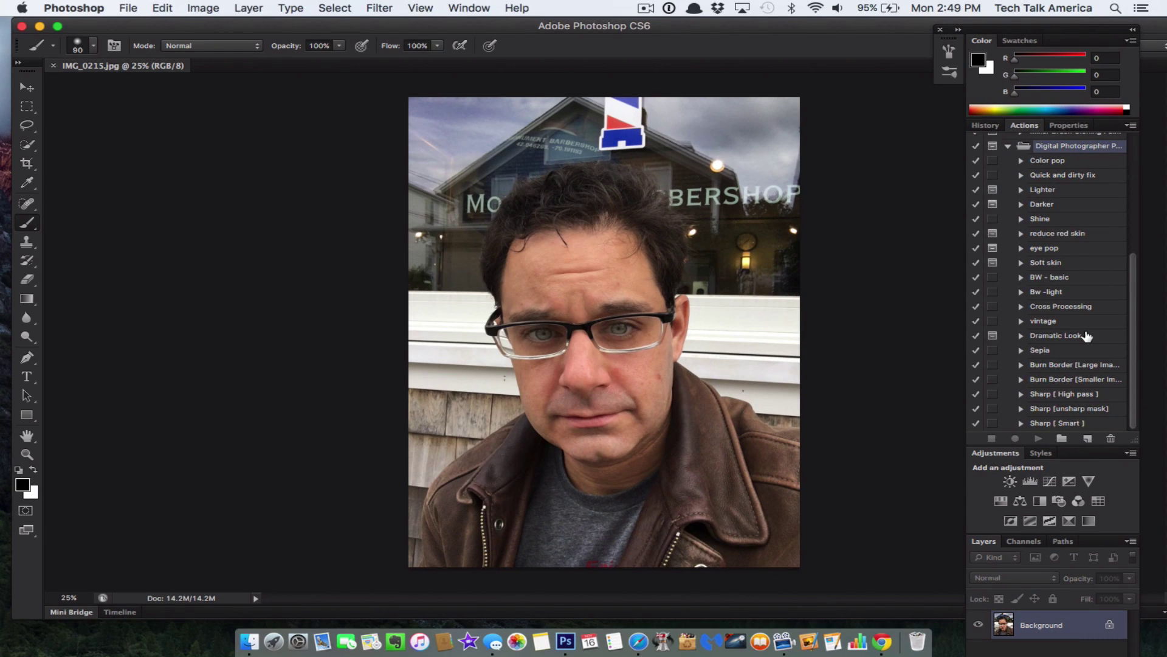
left_click(1063, 248)
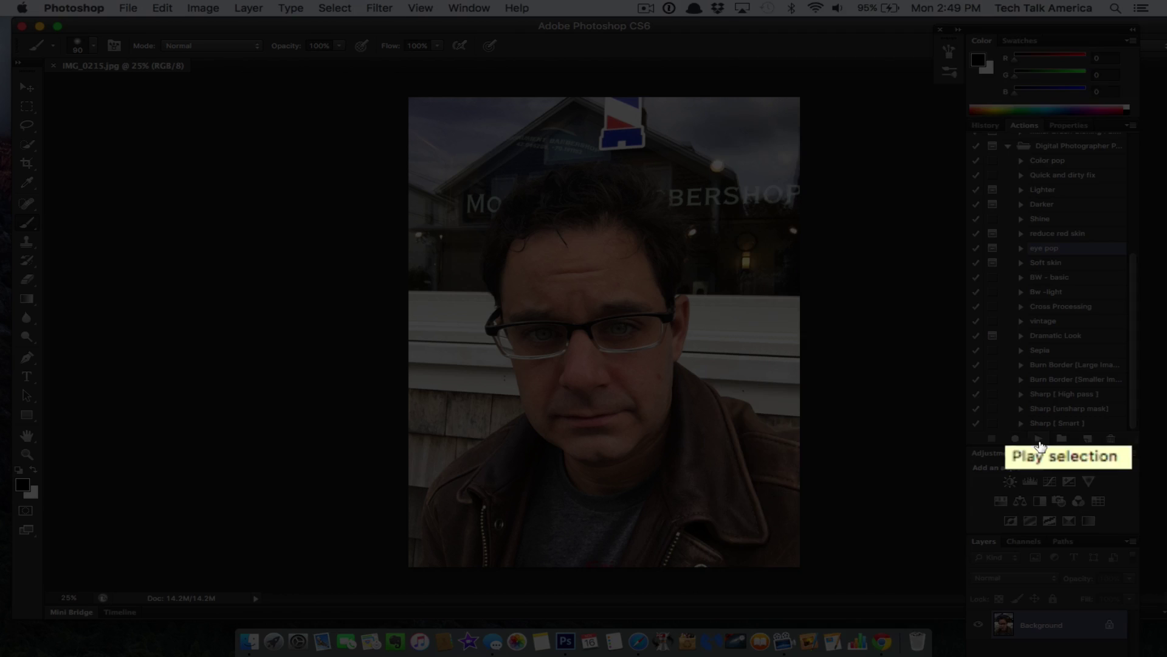
Play the eye pop action, stop at its brushing message, and zoom in on the eyes.
left_click(1038, 439)
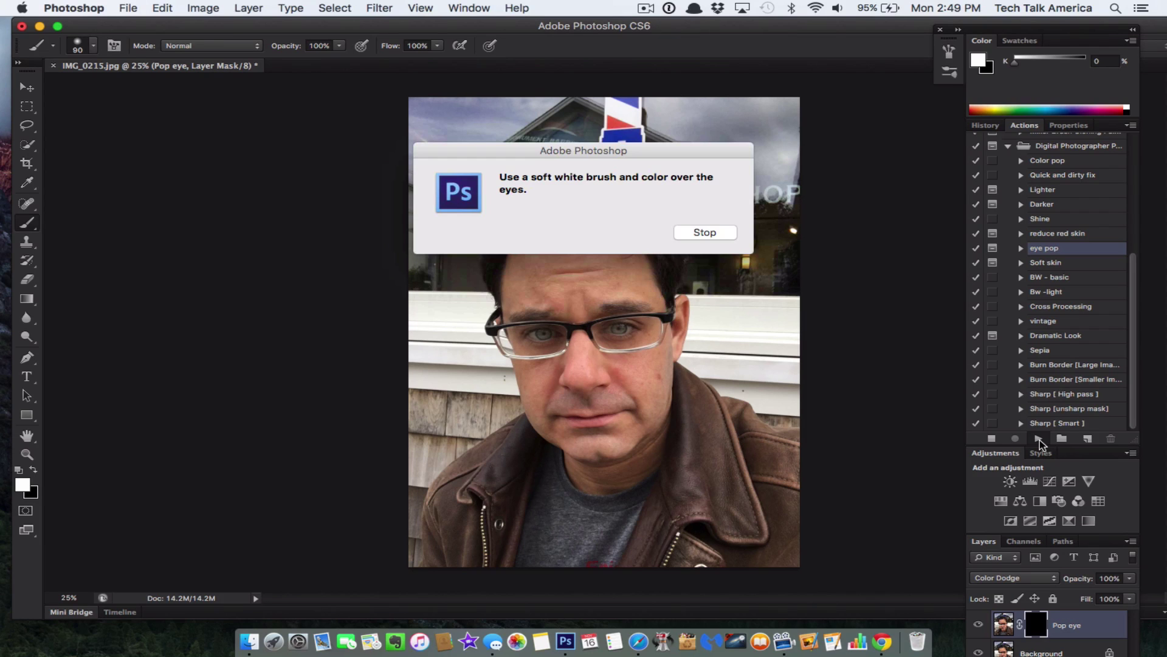
left_click(705, 233)
scroll(602, 314, "up", 10)
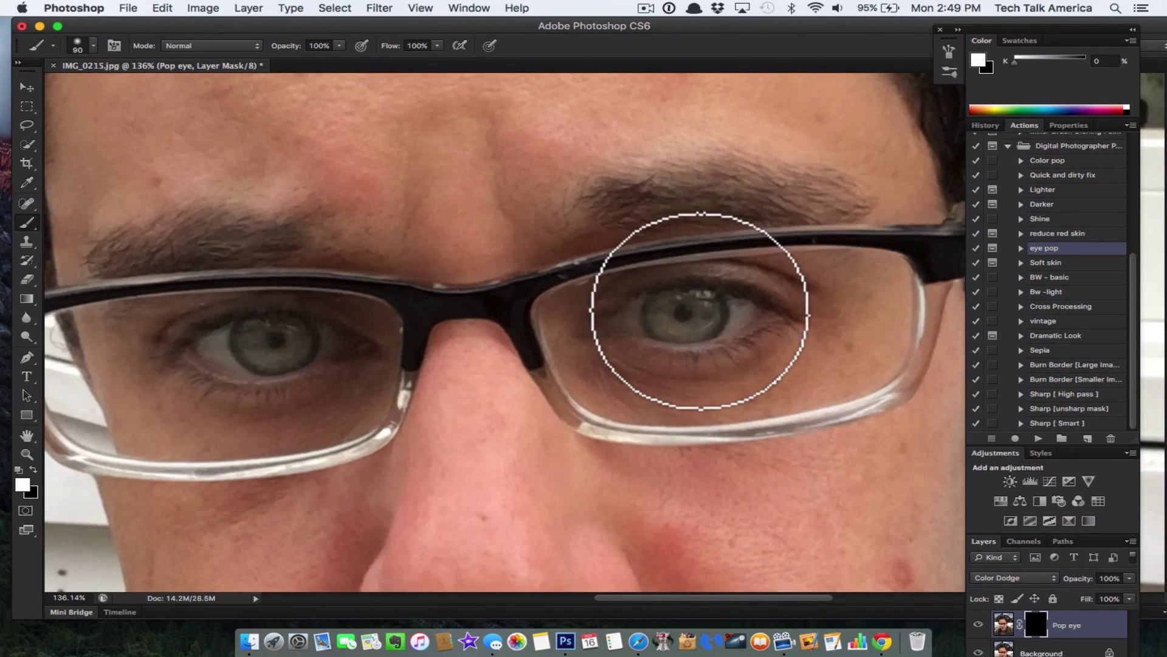
Shrink the brush to 30 and paint brightness over both irises, then zoom back out.
key("bracketleft")
key("bracketleft")
key("bracketleft")
key("bracketleft")
key("bracketleft")
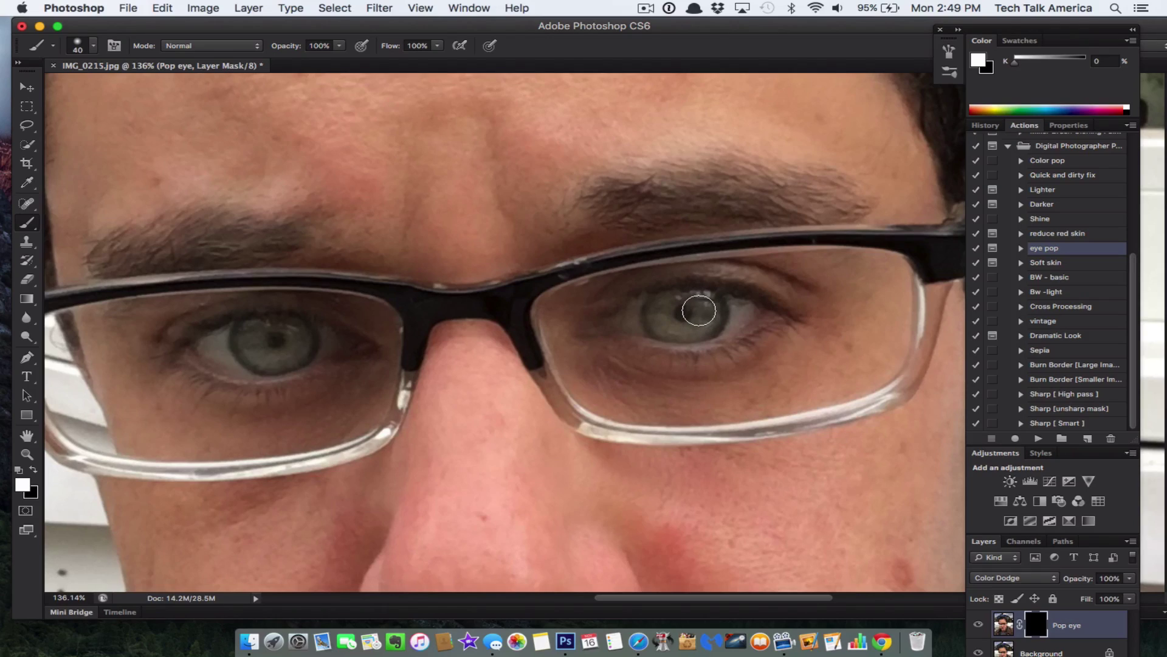
key("bracketleft")
key("bracketleft")
mouse_move(700, 310)
left_mouse_down()
mouse_move(672, 309)
mouse_move(700, 313)
mouse_move(686, 316)
left_mouse_up()
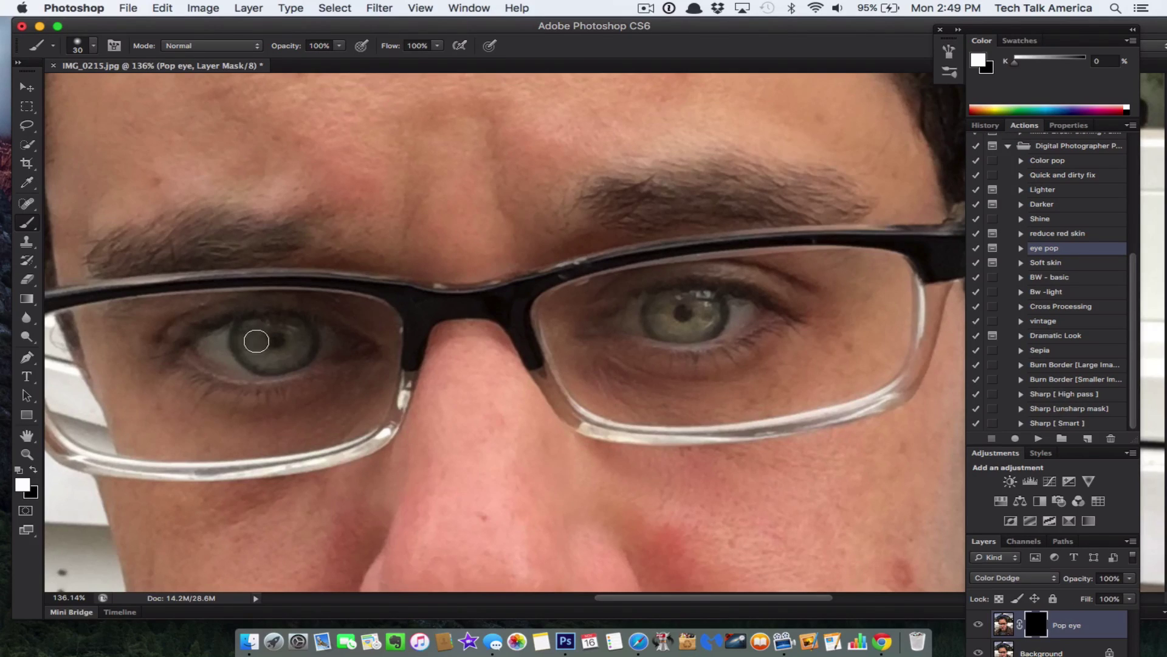
left_click_drag(252, 336, 259, 337)
scroll(653, 292, "down", 5, "alt")
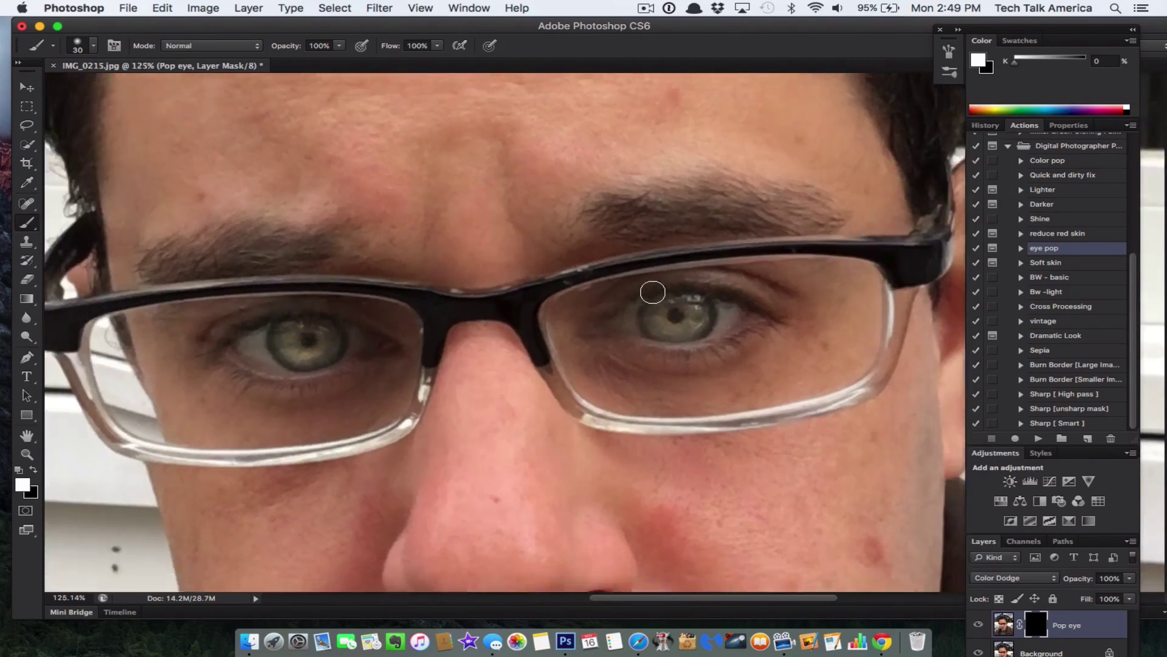
scroll(653, 292, "down", 1, "alt")
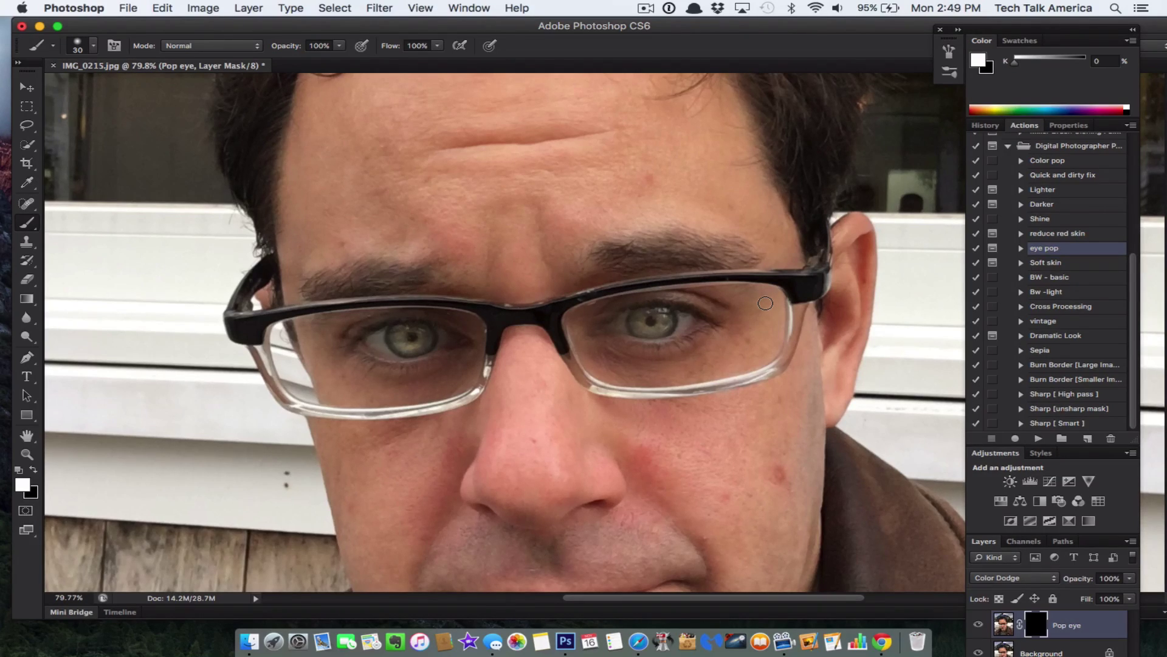
Play the Soft skin action, stop at its message, zoom in, and enlarge the brush to 60.
left_click(1049, 264)
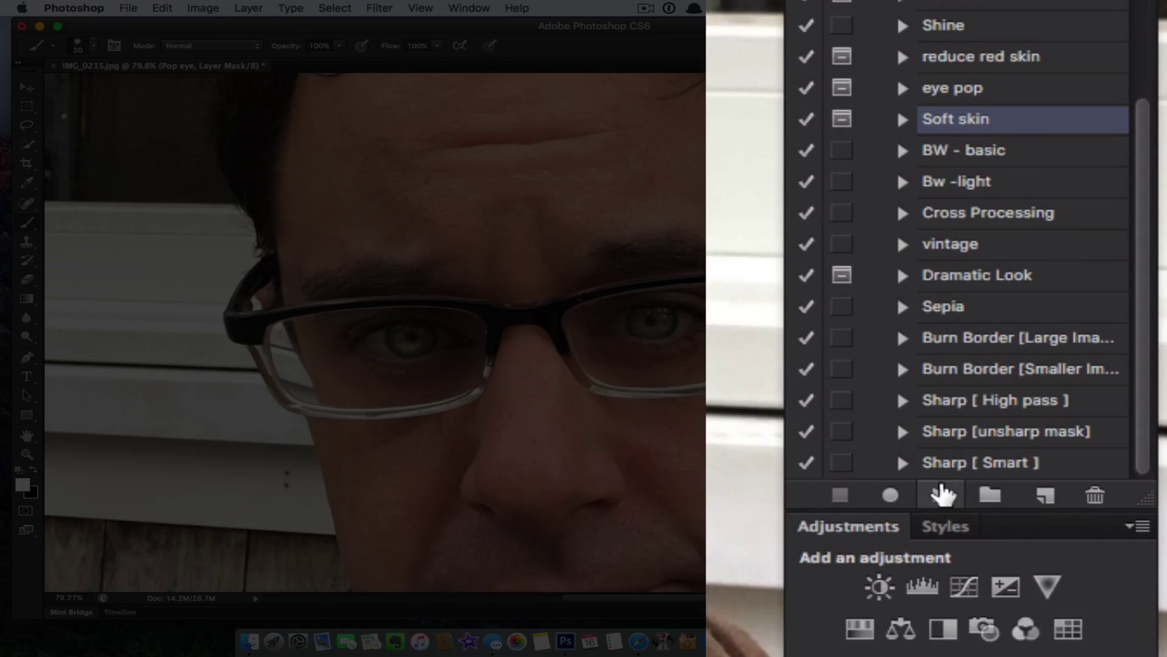
left_click(938, 496)
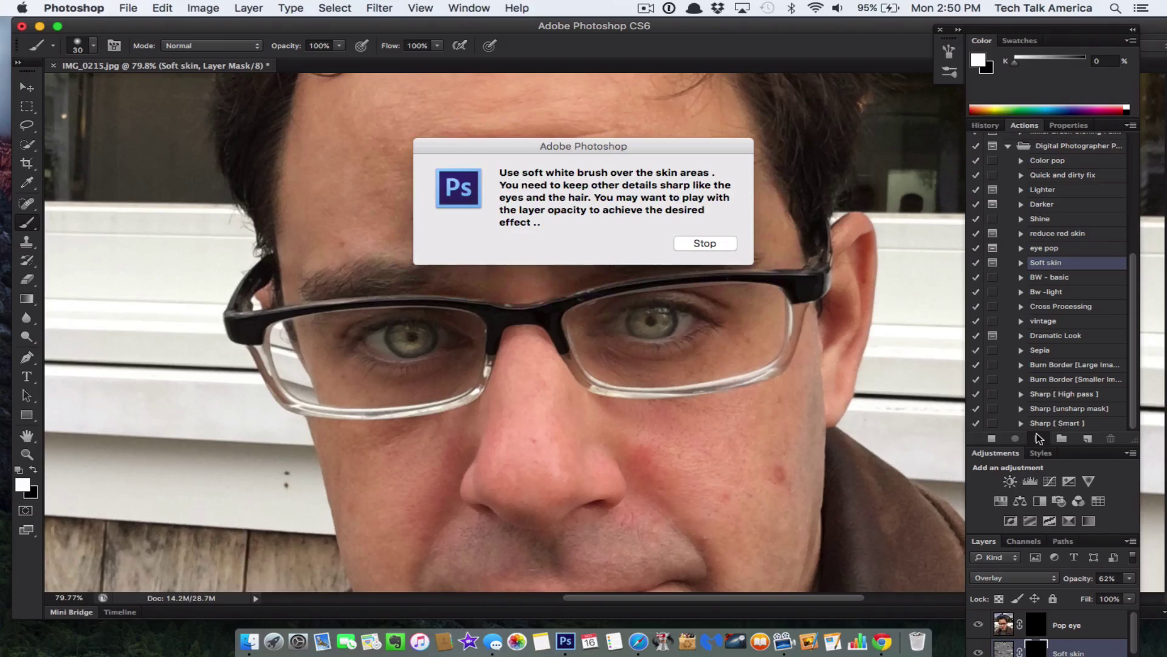
left_click(705, 243)
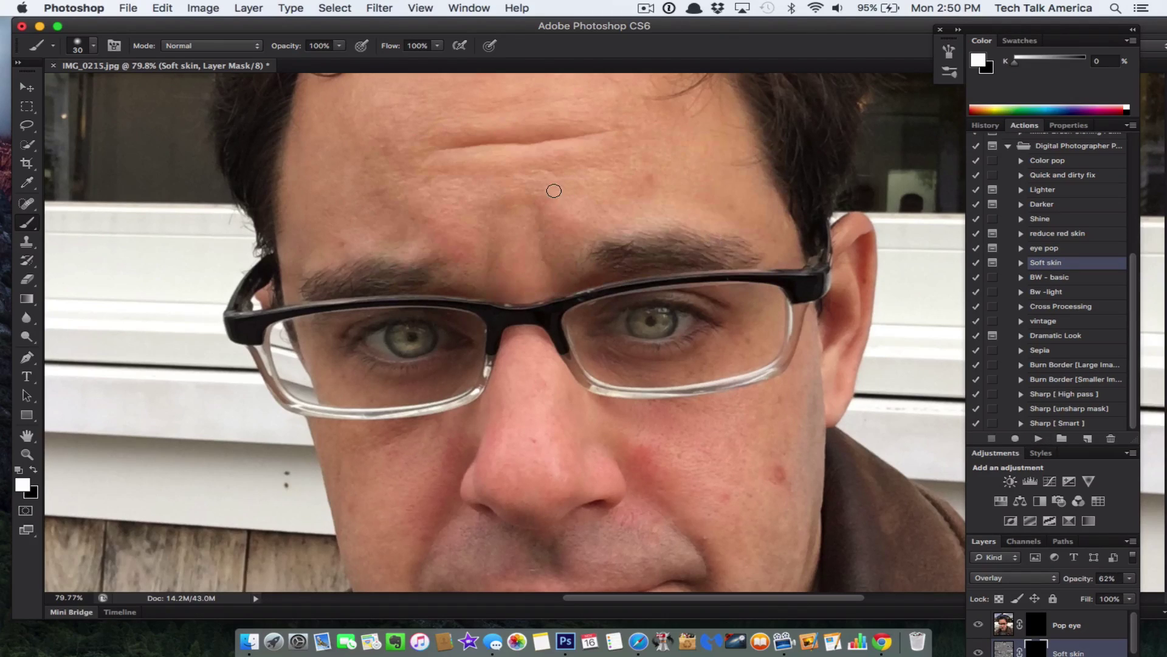
scroll(554, 191, "up", 5)
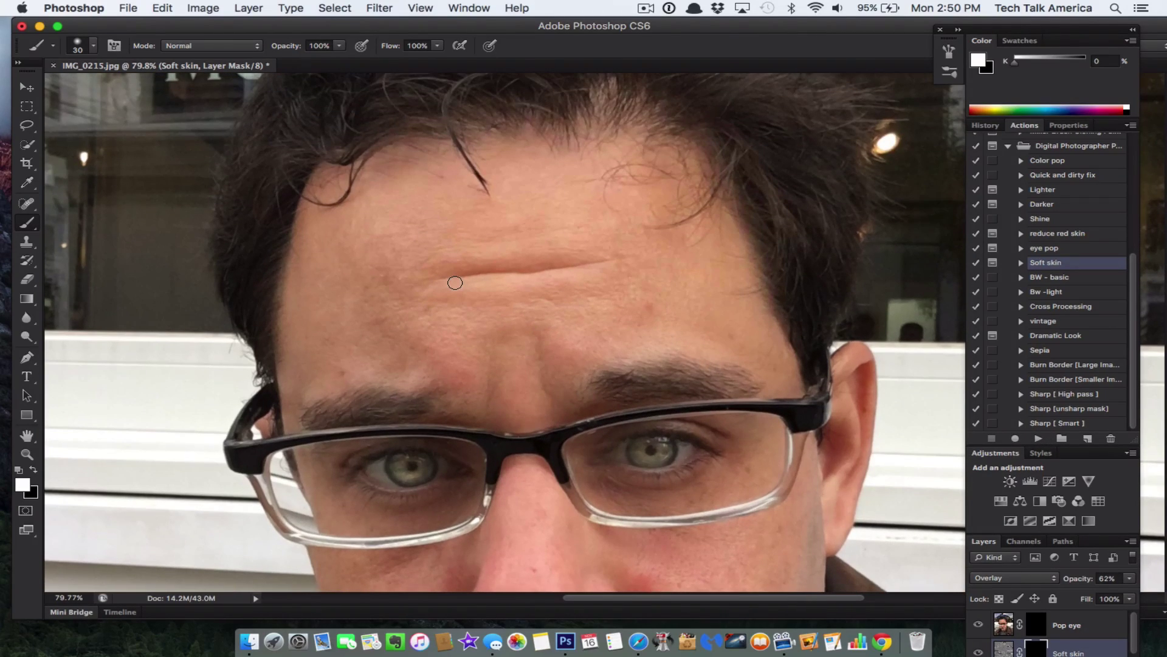
key("bracketright")
key("bracketright")
key("bracketright")
Paint skin softening over the forehead, cheeks, chin and jaw, then fit the photo on screen.
mouse_move(444, 289)
left_mouse_down()
mouse_move(317, 349)
mouse_move(306, 370)
mouse_move(316, 231)
mouse_move(412, 161)
mouse_move(563, 164)
mouse_move(332, 150)
mouse_move(657, 139)
mouse_move(500, 237)
mouse_move(680, 254)
mouse_move(735, 309)
mouse_move(473, 288)
mouse_move(631, 268)
mouse_move(530, 262)
mouse_move(507, 211)
mouse_move(534, 218)
mouse_move(406, 231)
mouse_move(474, 298)
mouse_move(465, 344)
mouse_move(502, 398)
mouse_move(444, 357)
mouse_move(357, 349)
mouse_move(528, 358)
mouse_move(650, 332)
mouse_move(733, 338)
mouse_move(572, 333)
mouse_move(706, 323)
mouse_move(378, 316)
mouse_move(465, 278)
mouse_move(557, 262)
mouse_move(448, 254)
mouse_move(580, 276)
mouse_move(733, 191)
mouse_move(463, 209)
mouse_move(601, 271)
left_mouse_up()
scroll(602, 271, "down", 15)
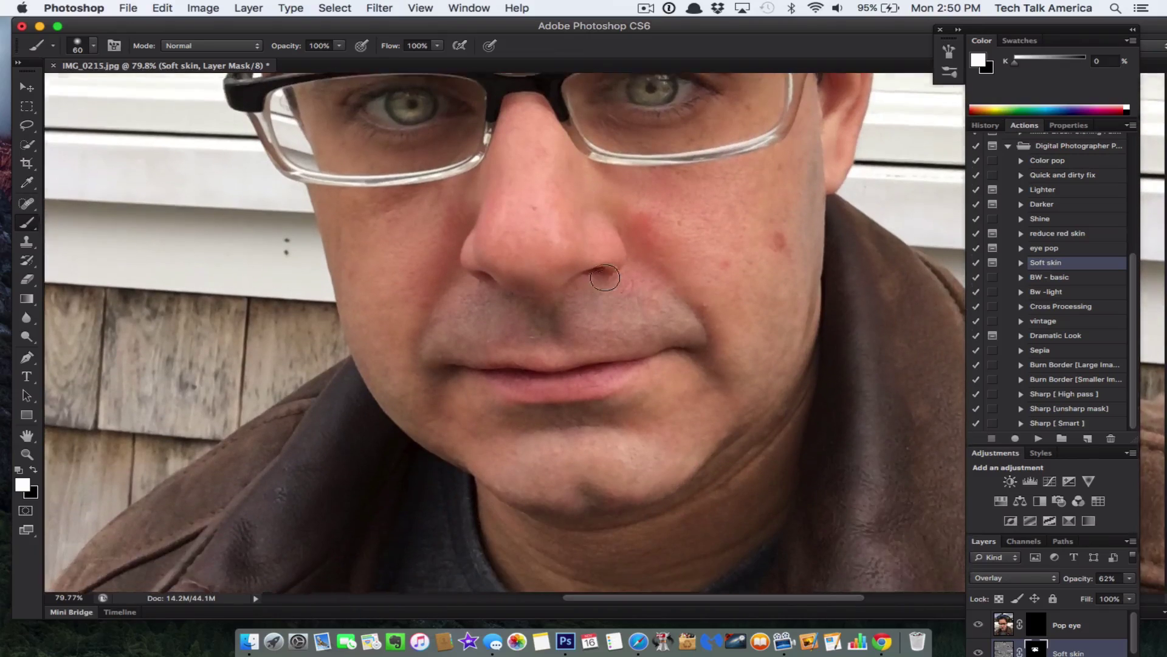
scroll(740, 224, "up", 5)
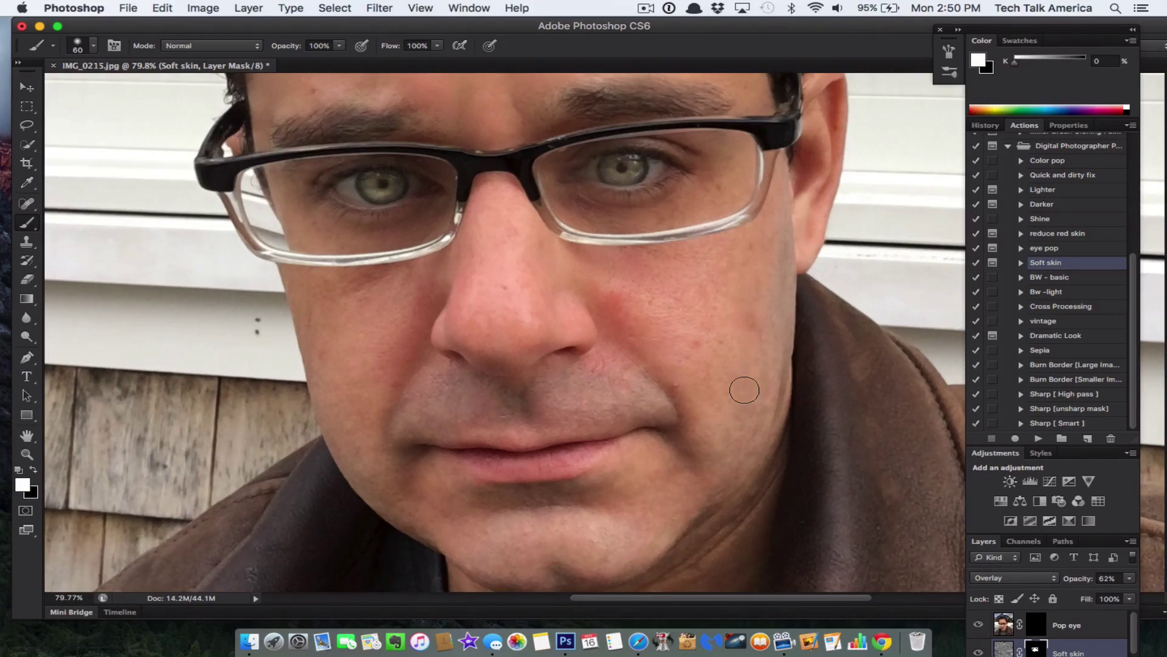
mouse_move(724, 405)
left_mouse_down()
mouse_move(697, 409)
mouse_move(713, 326)
mouse_move(538, 268)
mouse_move(709, 301)
mouse_move(498, 286)
mouse_move(496, 230)
mouse_move(490, 312)
mouse_move(473, 324)
mouse_move(569, 319)
mouse_move(509, 416)
mouse_move(368, 404)
mouse_move(672, 404)
mouse_move(584, 548)
mouse_move(531, 485)
mouse_move(686, 460)
mouse_move(589, 528)
mouse_move(399, 501)
mouse_move(337, 368)
mouse_move(345, 306)
mouse_move(387, 412)
mouse_move(408, 289)
mouse_move(358, 278)
mouse_move(308, 245)
mouse_move(352, 255)
mouse_move(433, 228)
mouse_move(422, 241)
mouse_move(323, 245)
mouse_move(298, 230)
mouse_move(405, 276)
mouse_move(550, 230)
mouse_move(712, 226)
mouse_move(762, 188)
mouse_move(630, 246)
mouse_move(535, 185)
mouse_move(584, 228)
mouse_move(723, 219)
mouse_move(681, 250)
mouse_move(501, 258)
mouse_move(467, 339)
mouse_move(414, 373)
mouse_move(549, 415)
mouse_move(697, 373)
mouse_move(512, 418)
mouse_move(404, 398)
mouse_move(488, 410)
mouse_move(676, 378)
mouse_move(546, 414)
mouse_move(415, 411)
mouse_move(409, 403)
mouse_move(456, 397)
mouse_move(397, 399)
mouse_move(392, 434)
mouse_move(478, 519)
mouse_move(541, 549)
left_mouse_up()
scroll(540, 549, "down", 5)
scroll(540, 548, "right", 2)
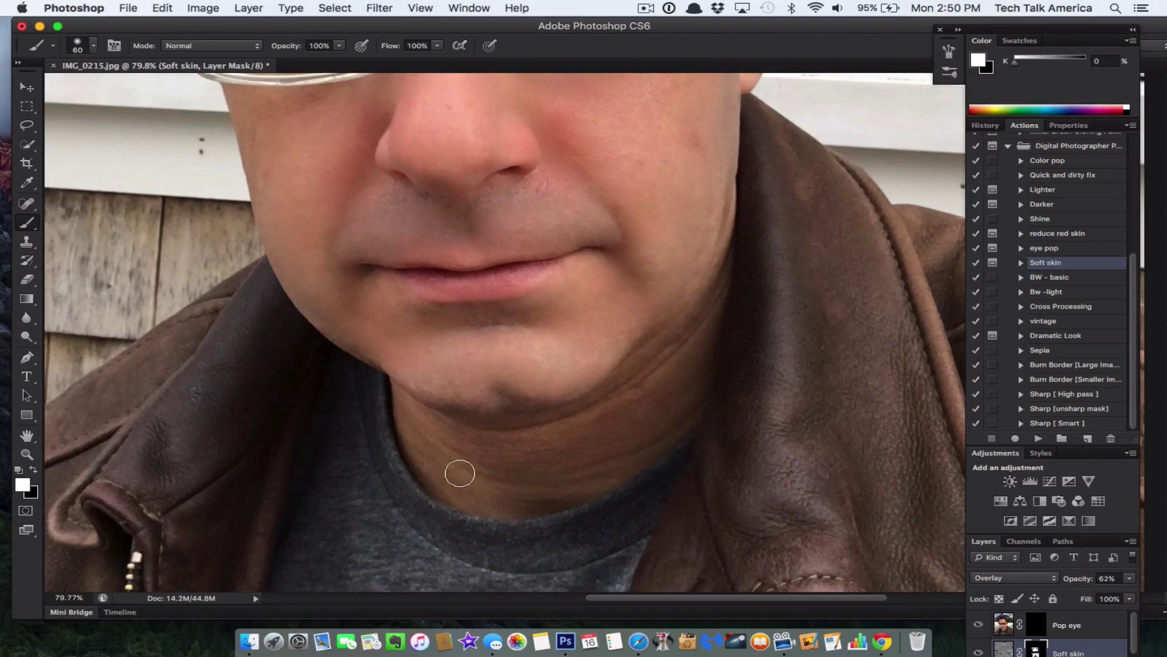
mouse_move(589, 470)
left_mouse_down()
mouse_move(529, 425)
mouse_move(615, 438)
mouse_move(482, 487)
left_mouse_up()
scroll(485, 490, "up", 1)
scroll(485, 489, "up", 10)
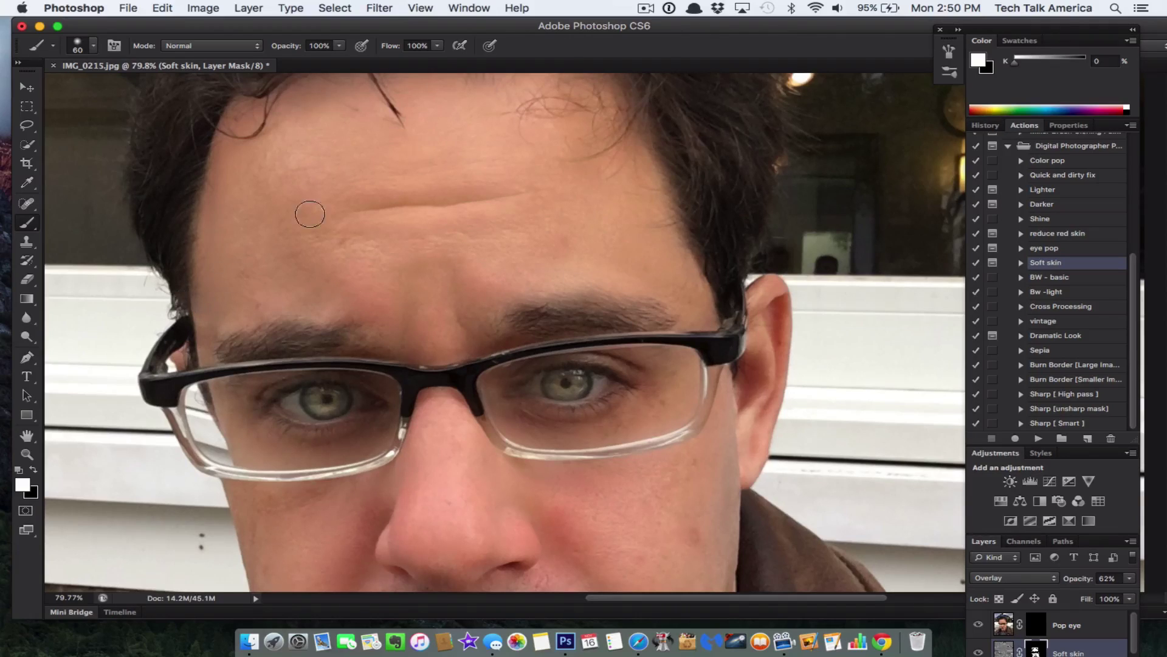
scroll(322, 207, "up", 4)
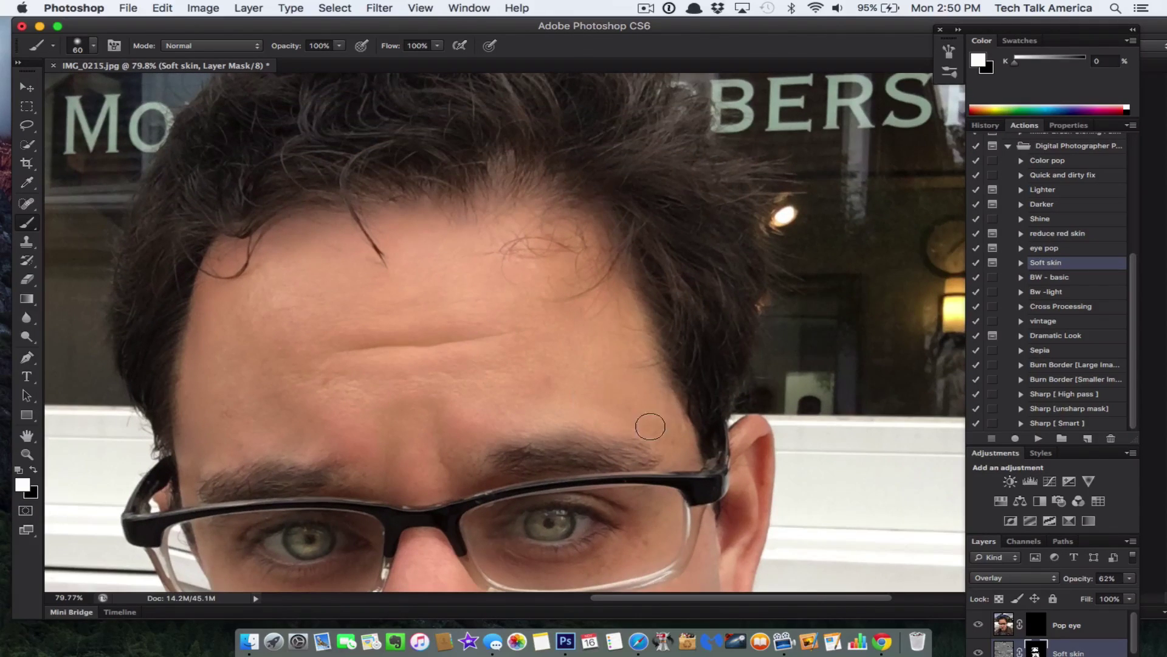
key("super+0")
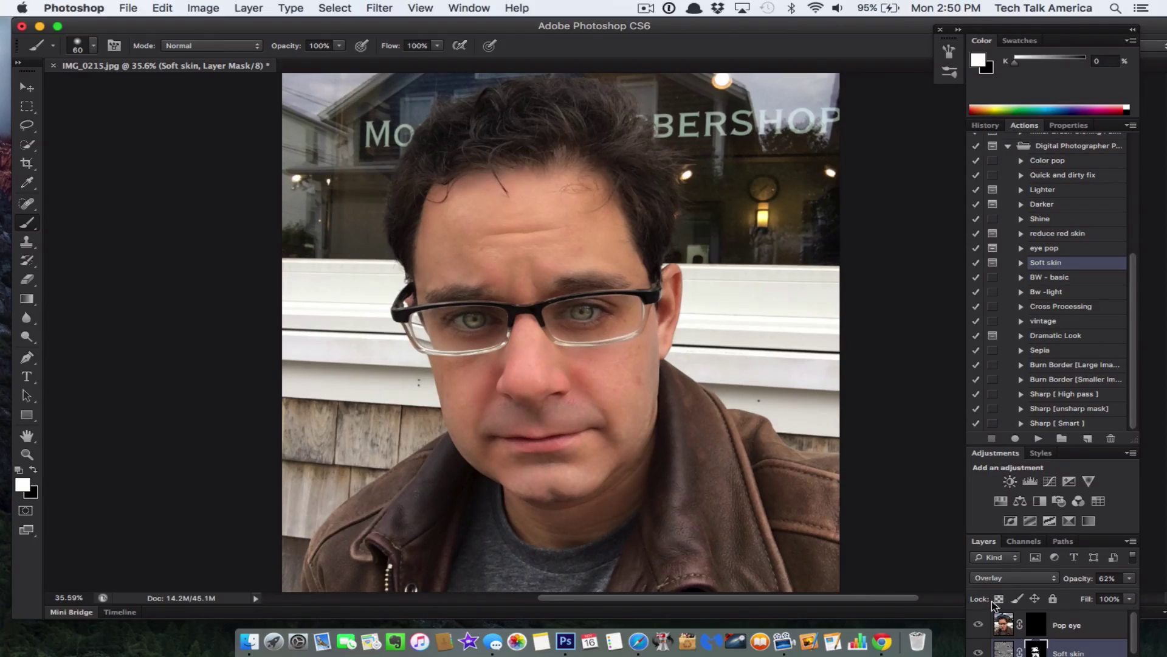
left_click(979, 625)
left_click(979, 652)
left_click(979, 652)
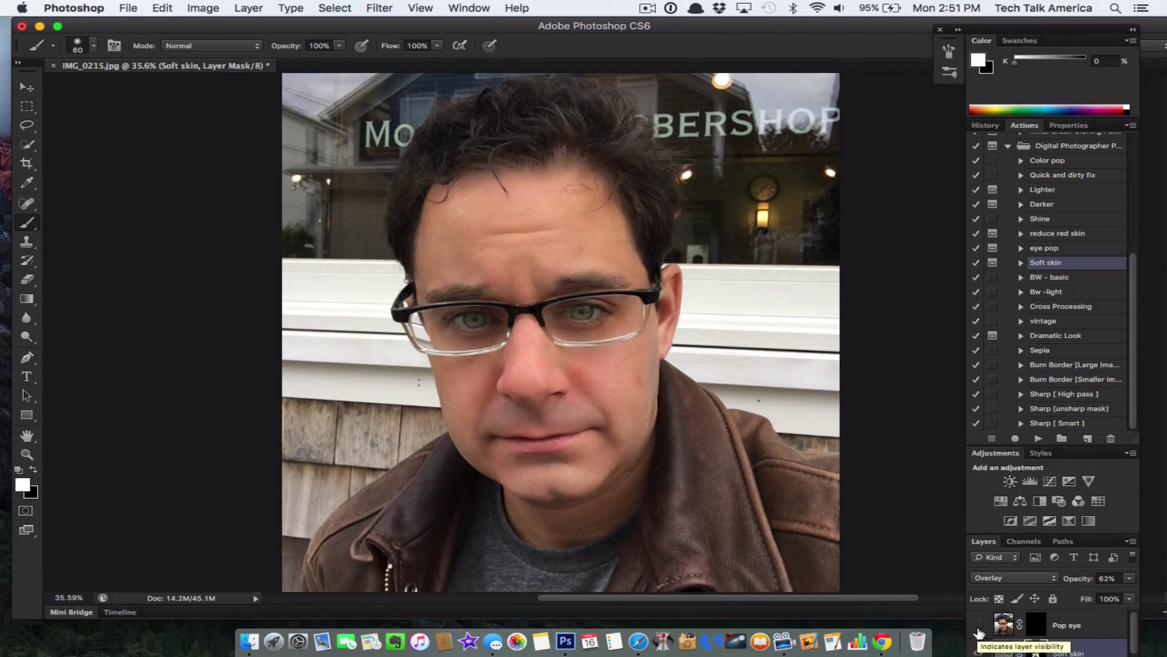
left_click(979, 625)
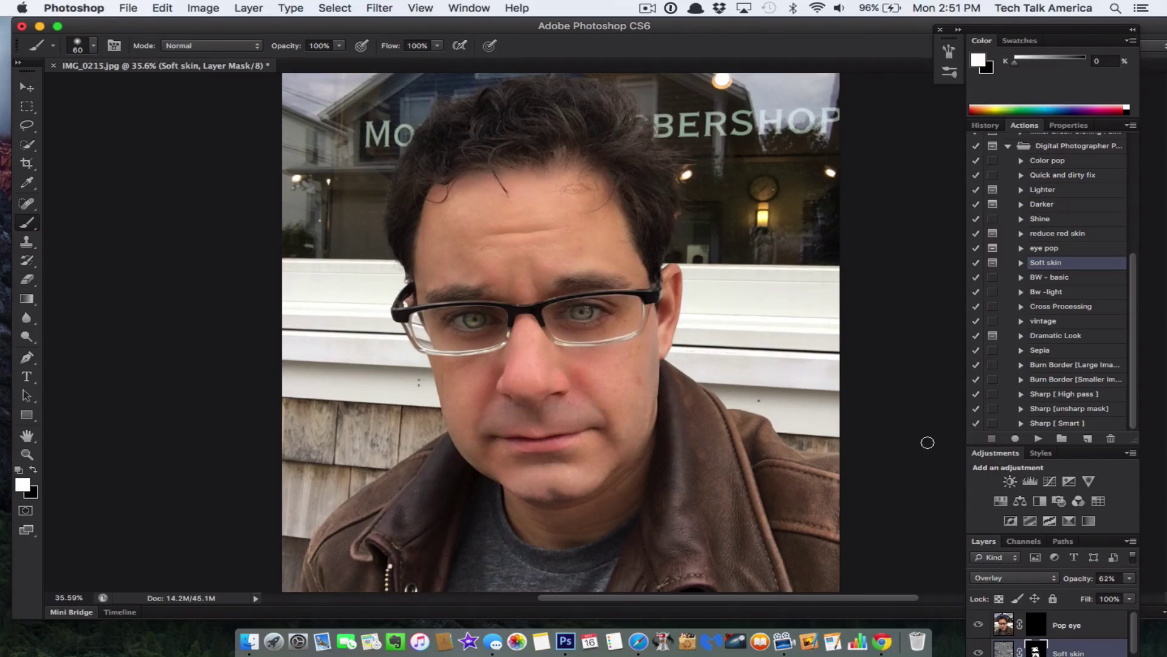